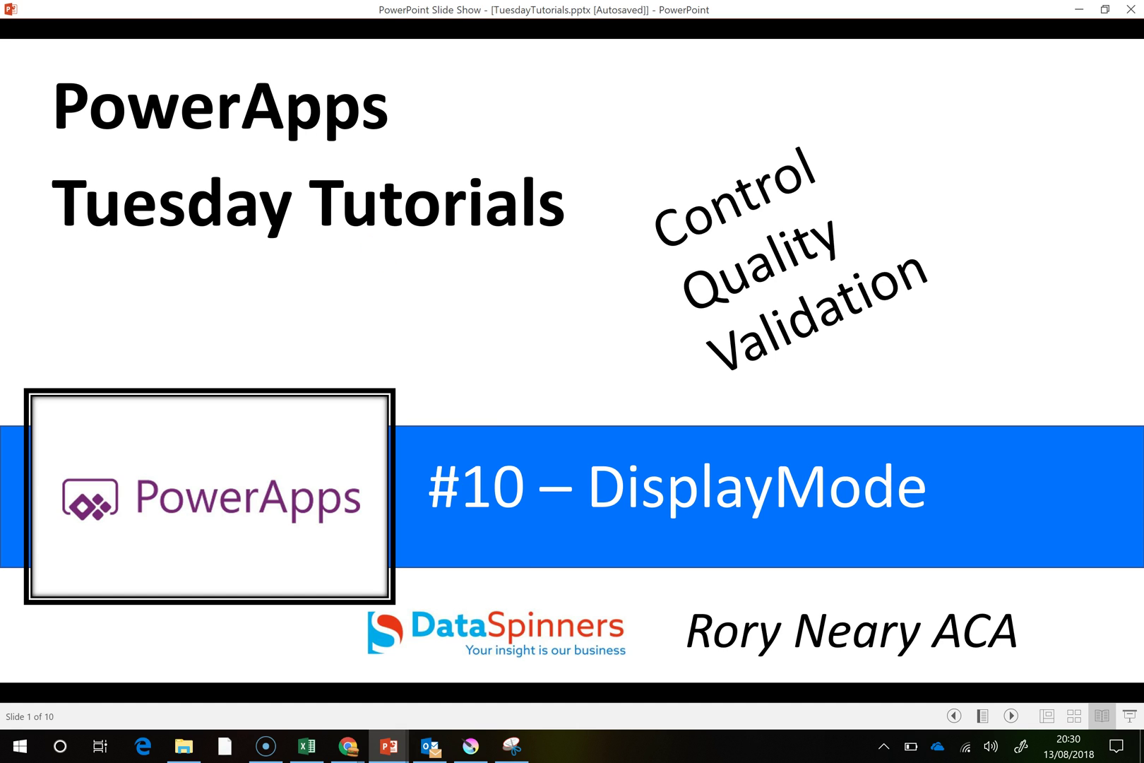
Switch from the PowerPoint title slide to the browser window with the Expenses app in PowerApps
click(350, 751)
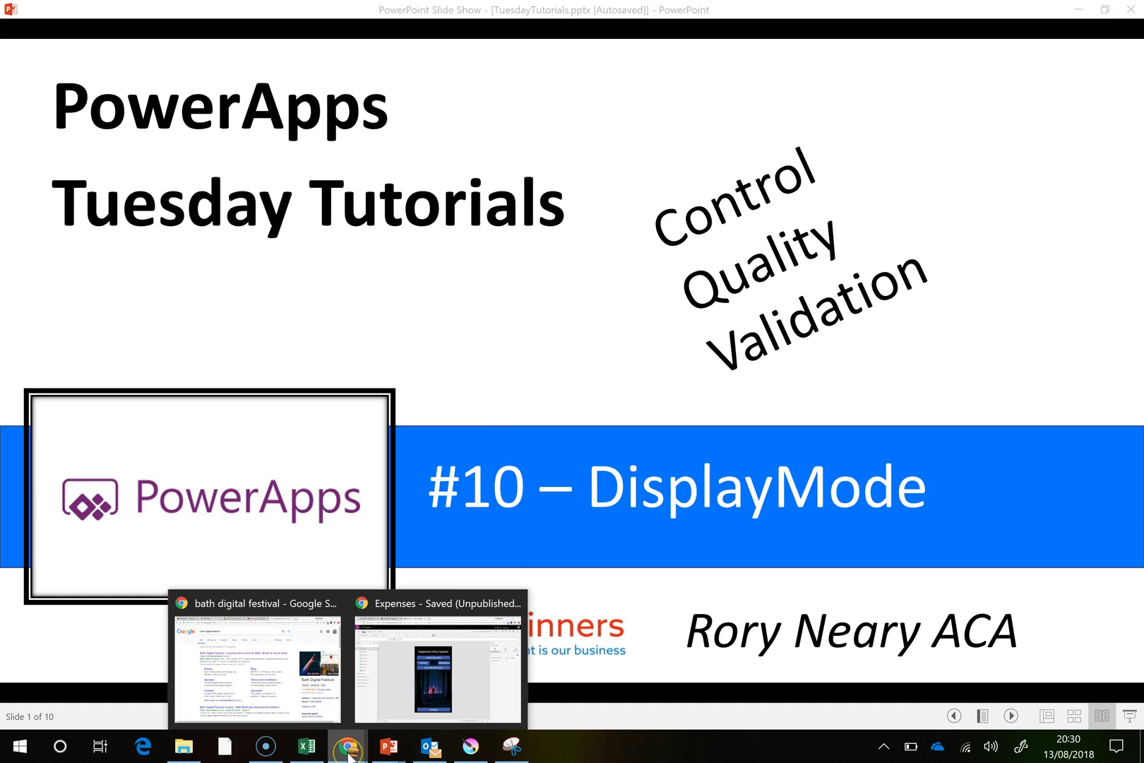
click(396, 684)
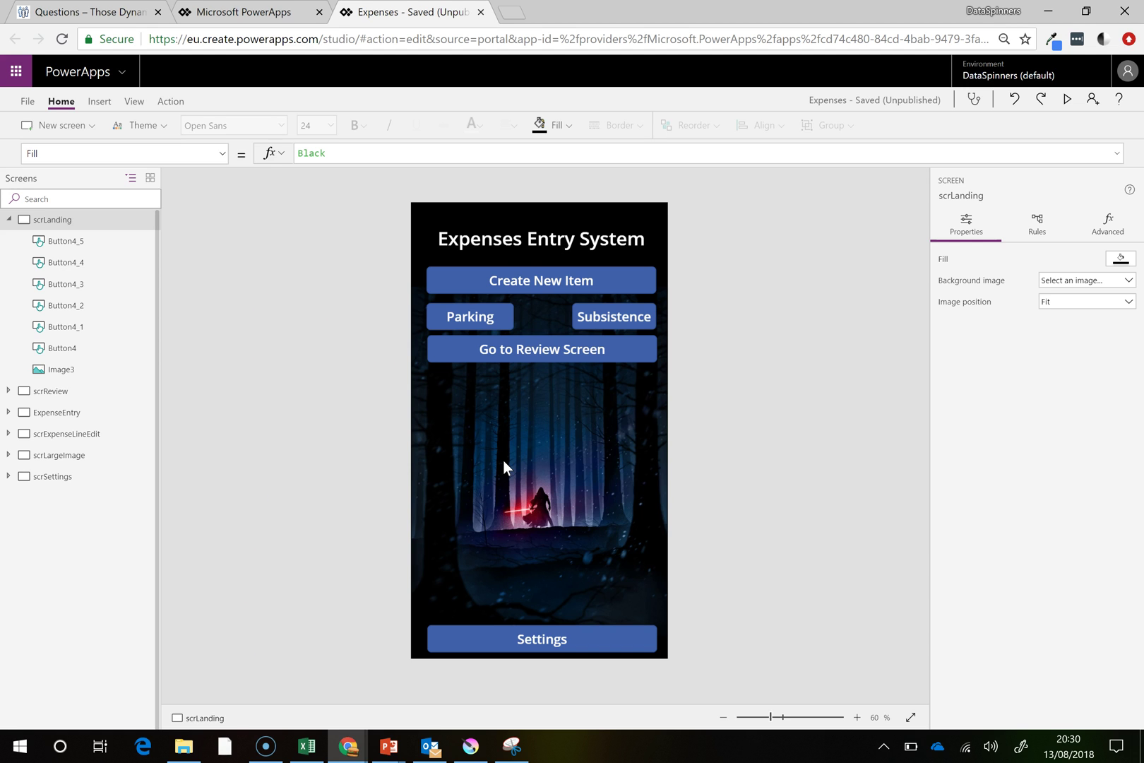
mouse_move(575, 496)
mouse_down()
mouse_move(585, 452)
mouse_move(576, 447)
mouse_up()
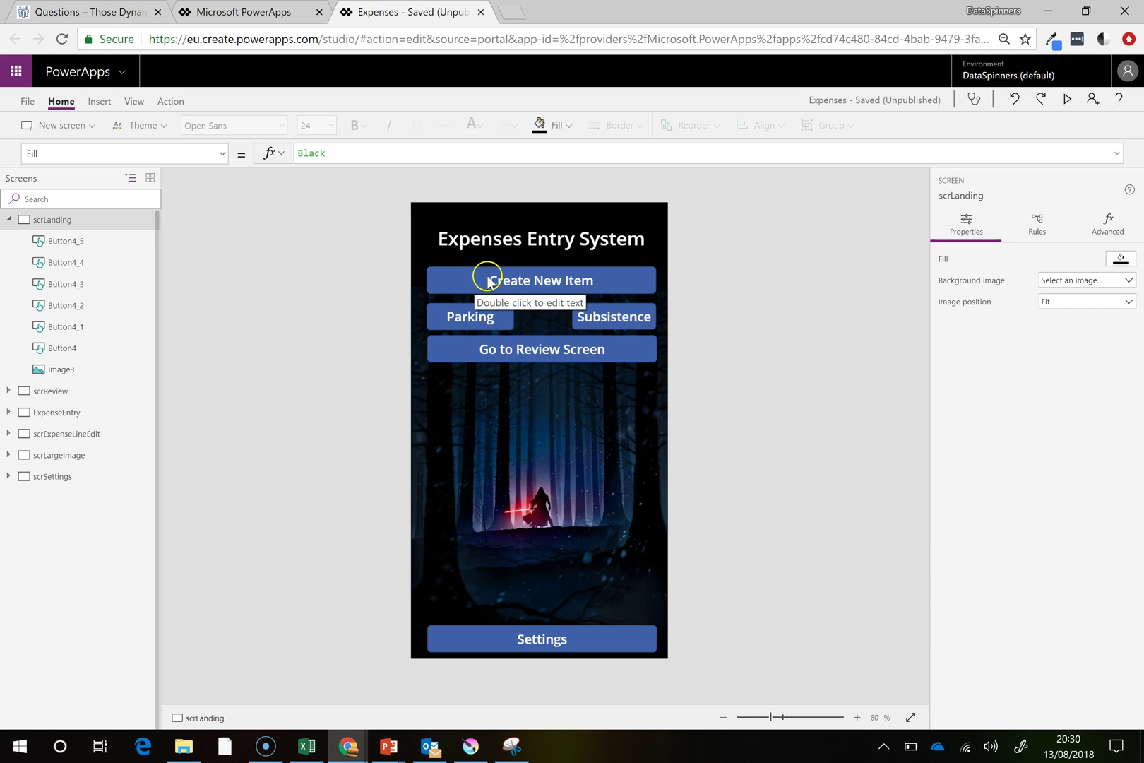
click(1068, 100)
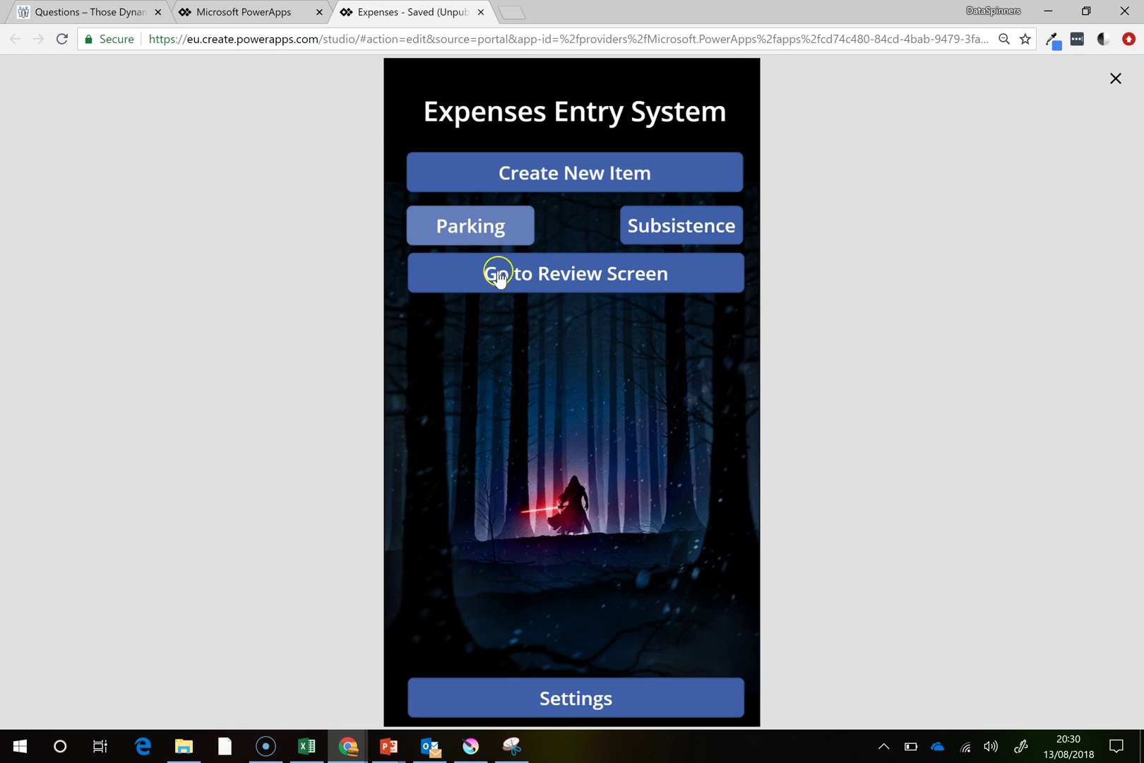
click(1117, 79)
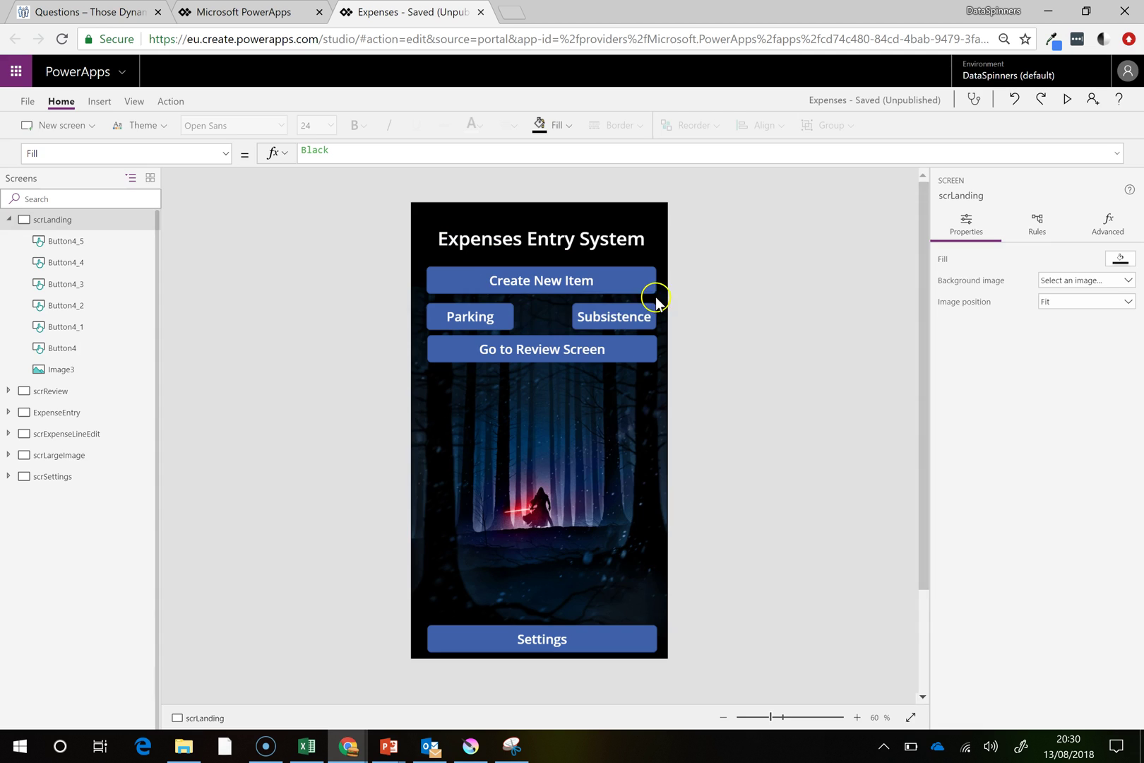
Set the Create New Item button's DisplayMode to DisplayMode.View and run the app in preview
click(512, 284)
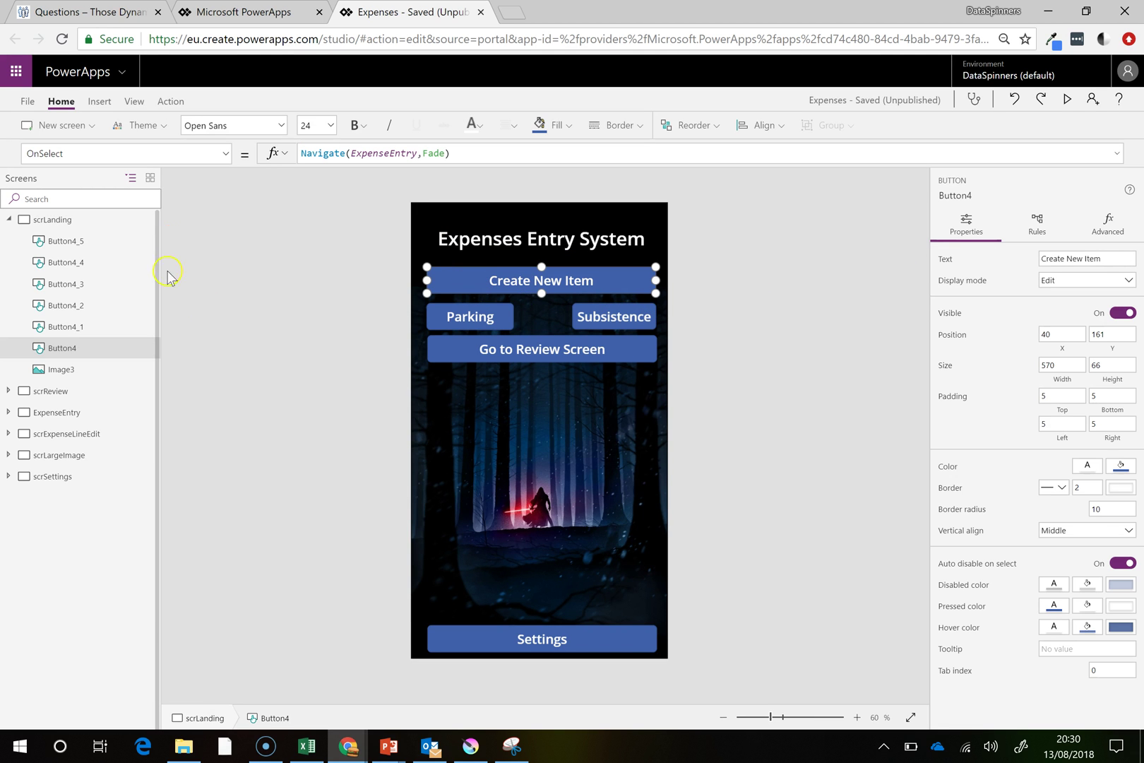
click(92, 153)
text(DisplayMode)
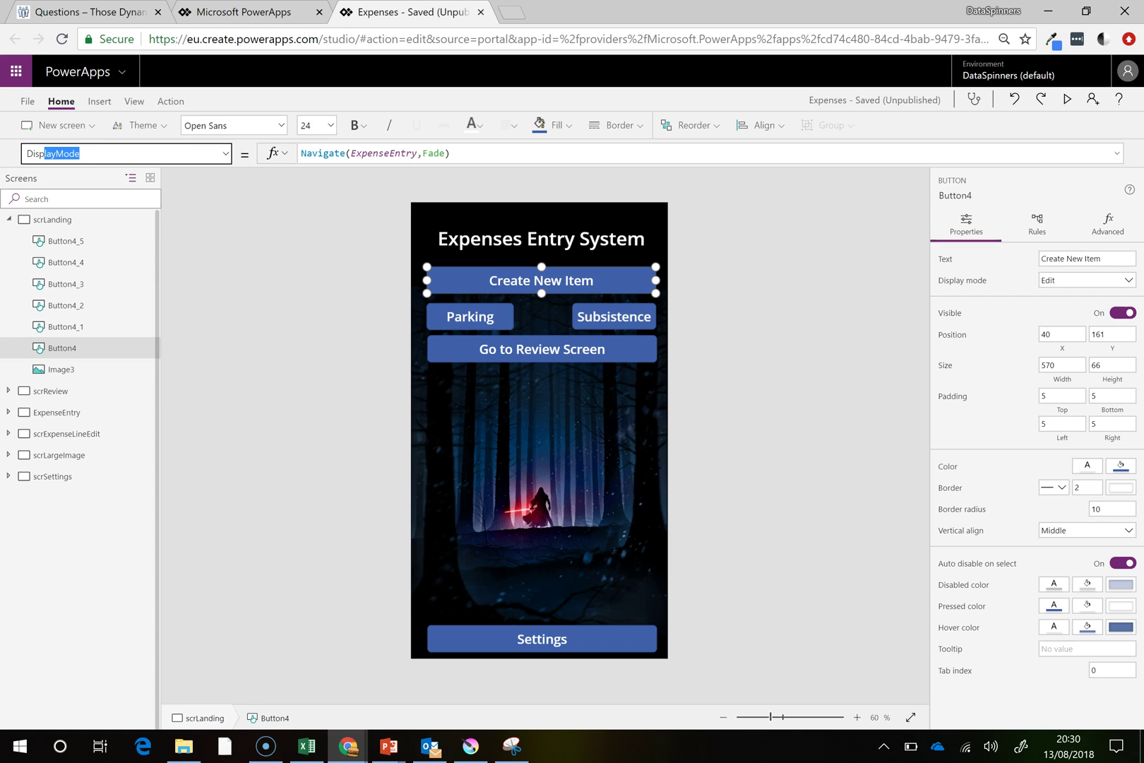
key(Return)
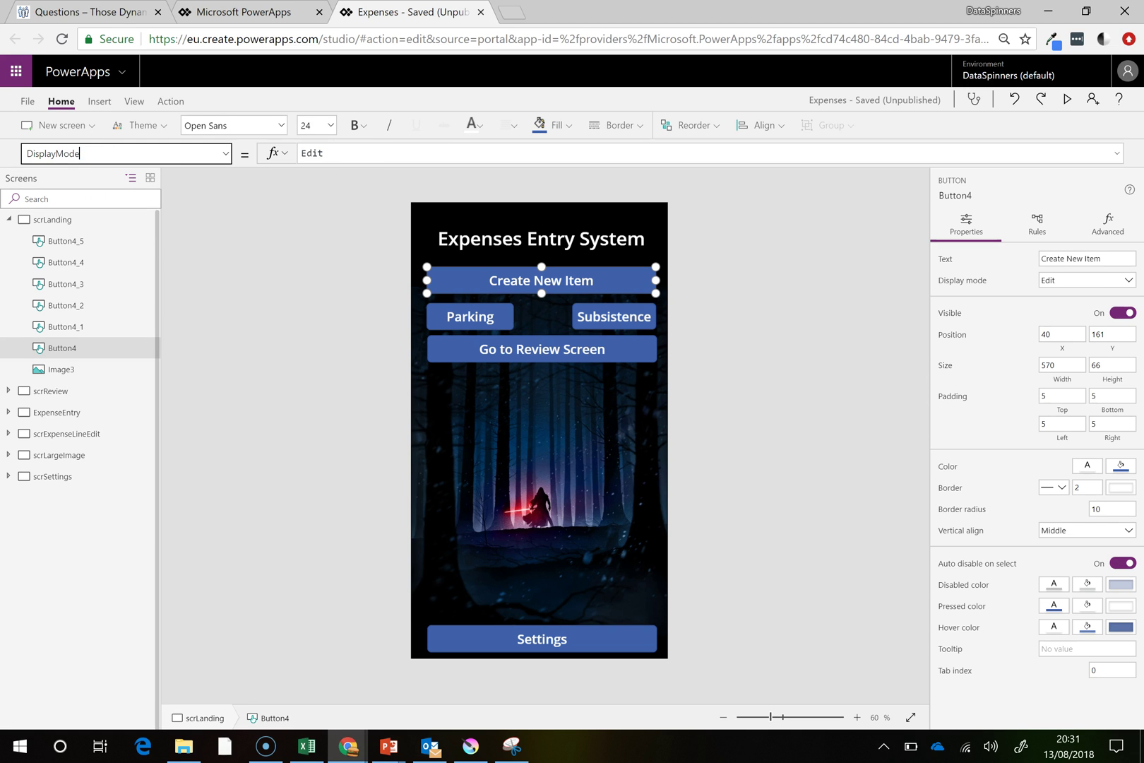
click(370, 154)
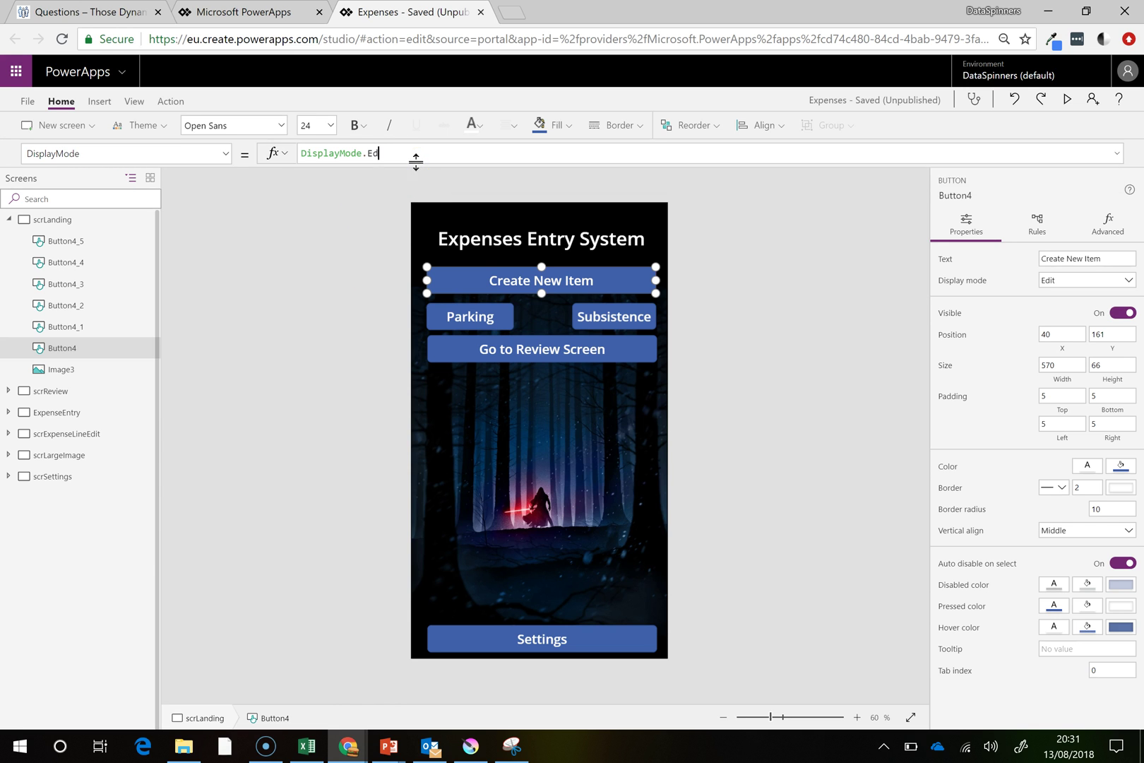
text(View)
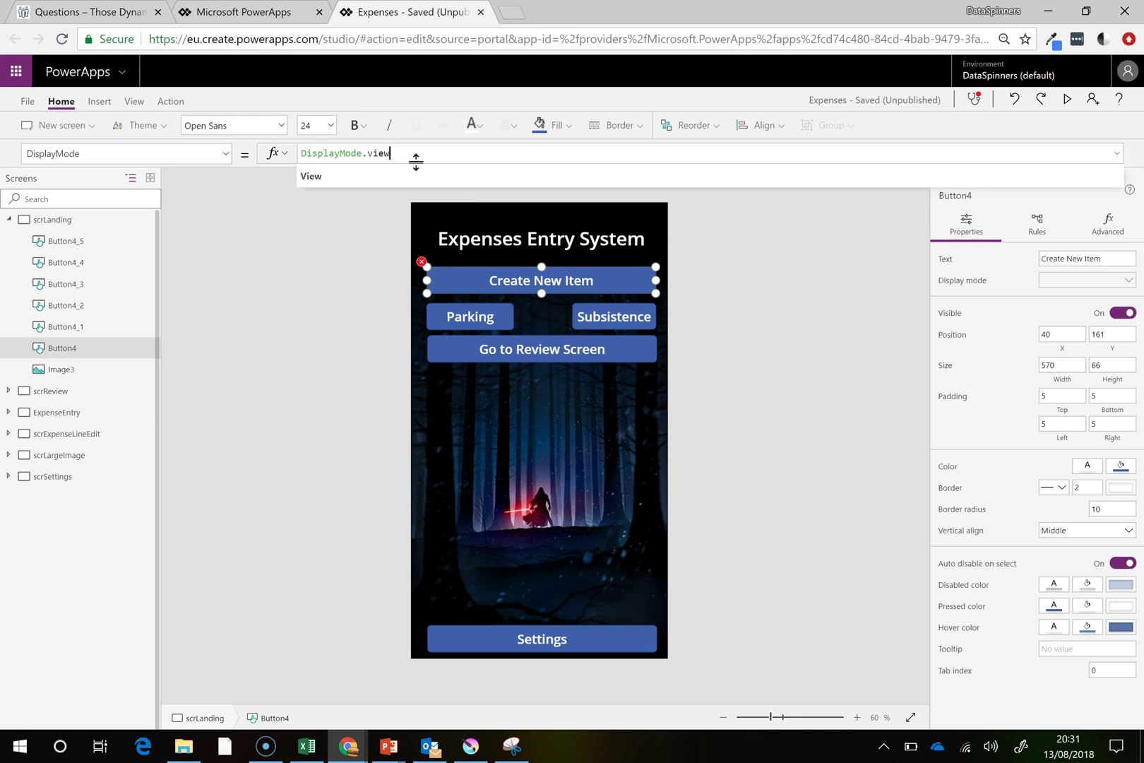
click(339, 185)
click(488, 424)
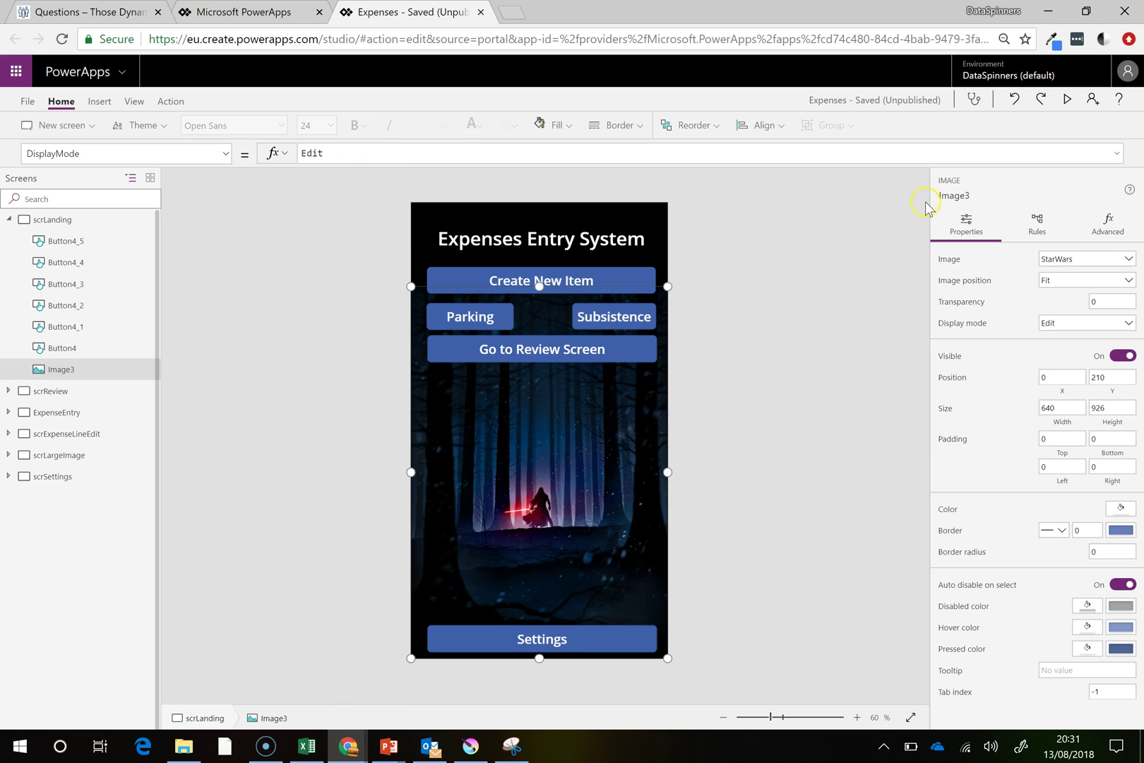
click(1067, 99)
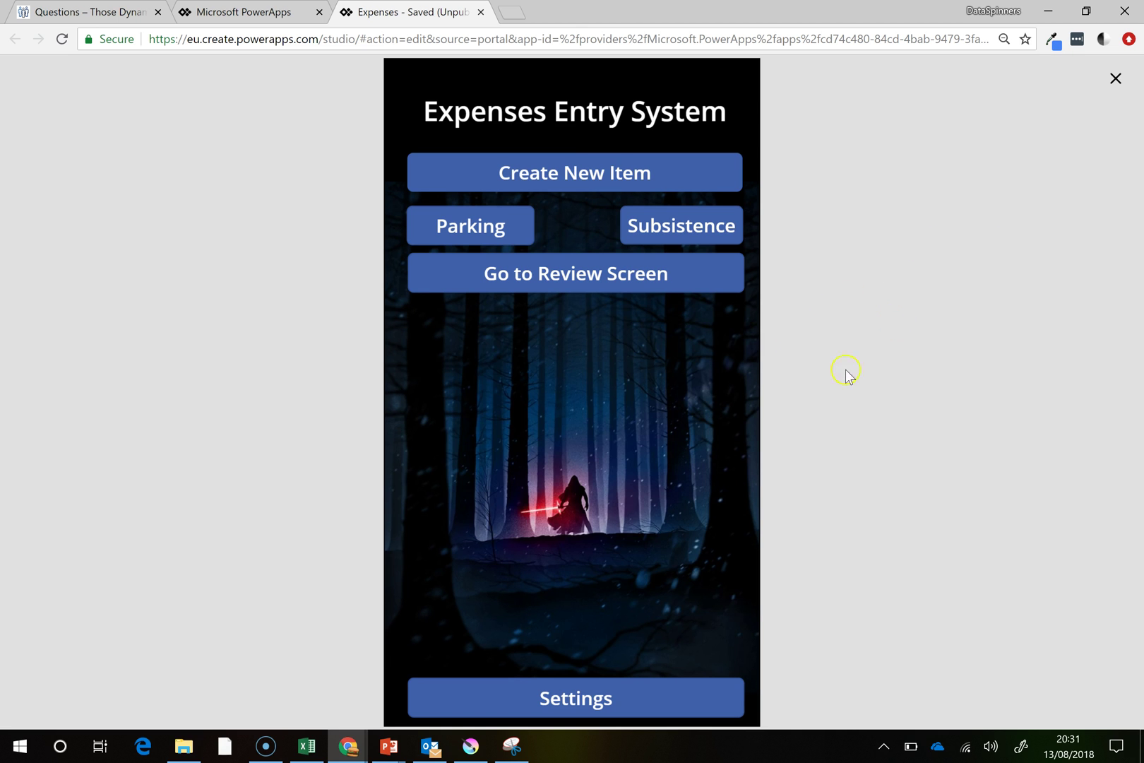
Close the preview and change Create New Item's DisplayMode back to DisplayMode.Edit
click(1116, 77)
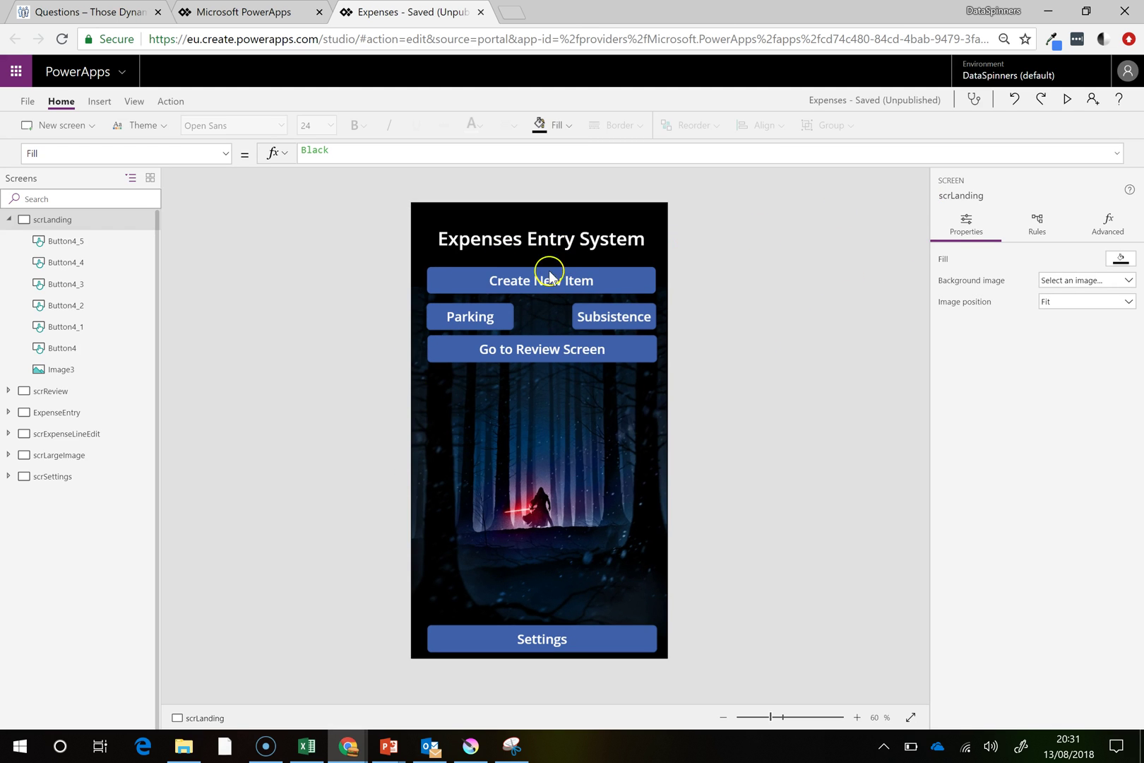
click(548, 282)
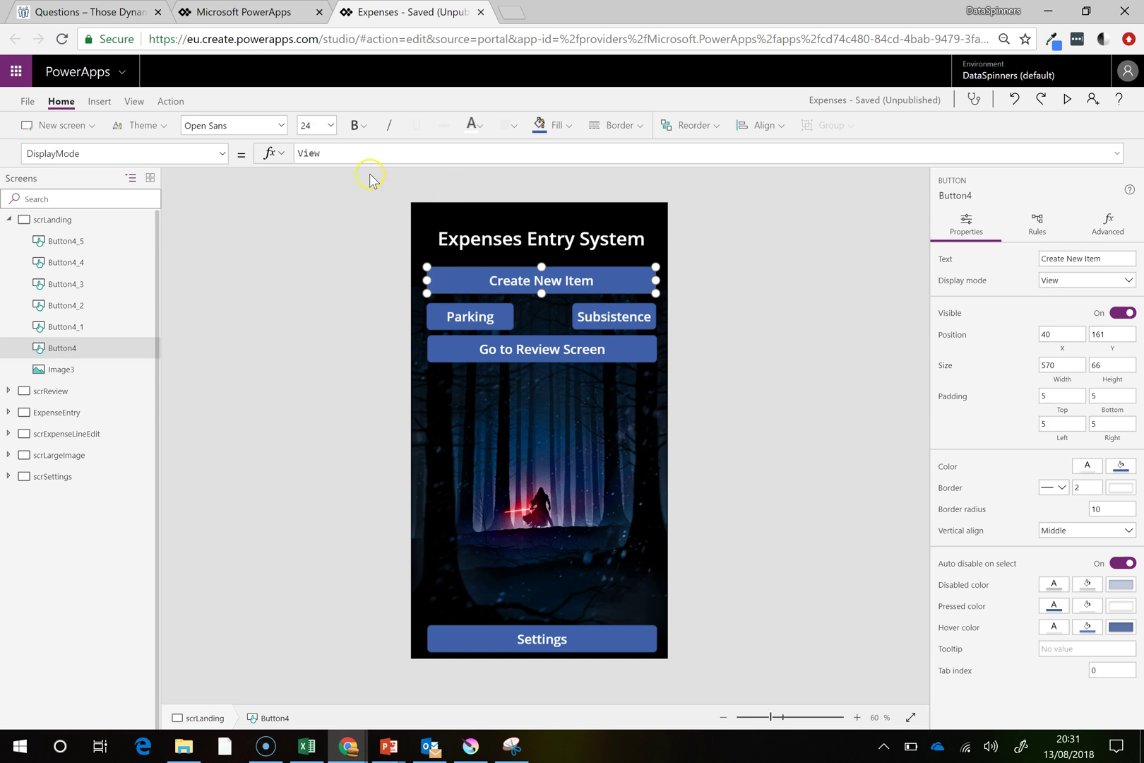
click(359, 154)
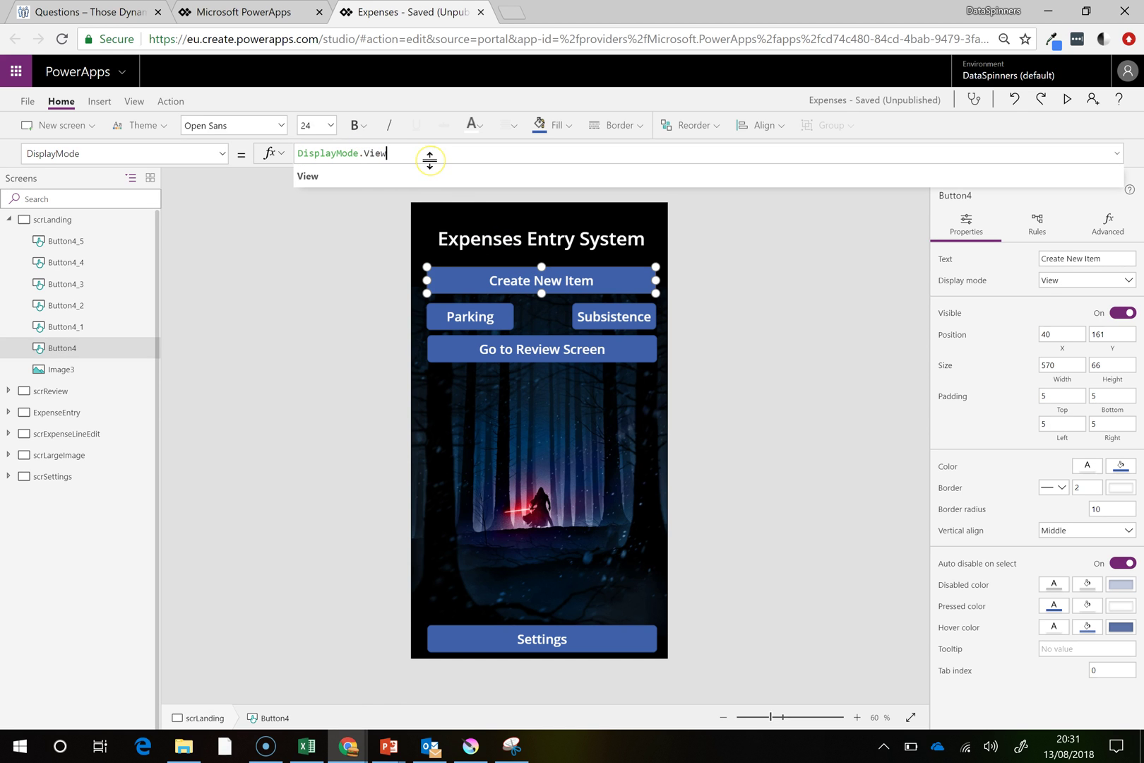
key(BackSpace)
key(BackSpace)
key(BackSpace)
key(BackSpace)
text(Eidt)
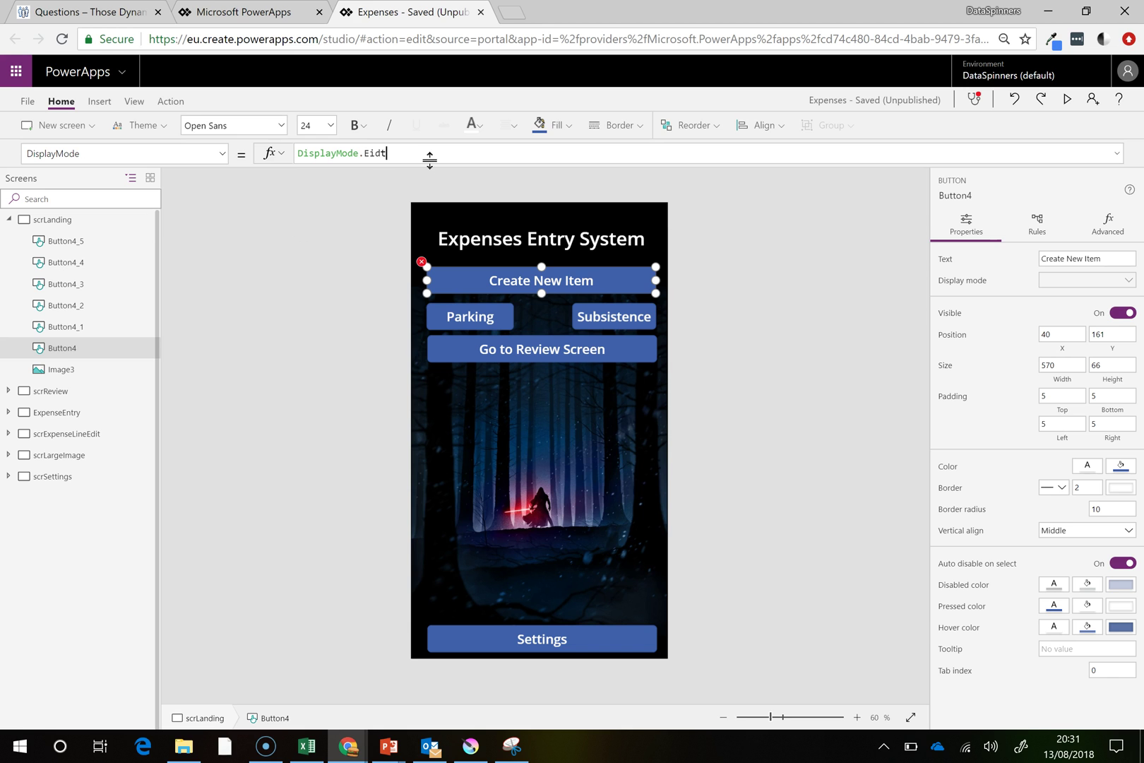
key(BackSpace)
text(d)
key(BackSpace)
text(dit)
click(504, 409)
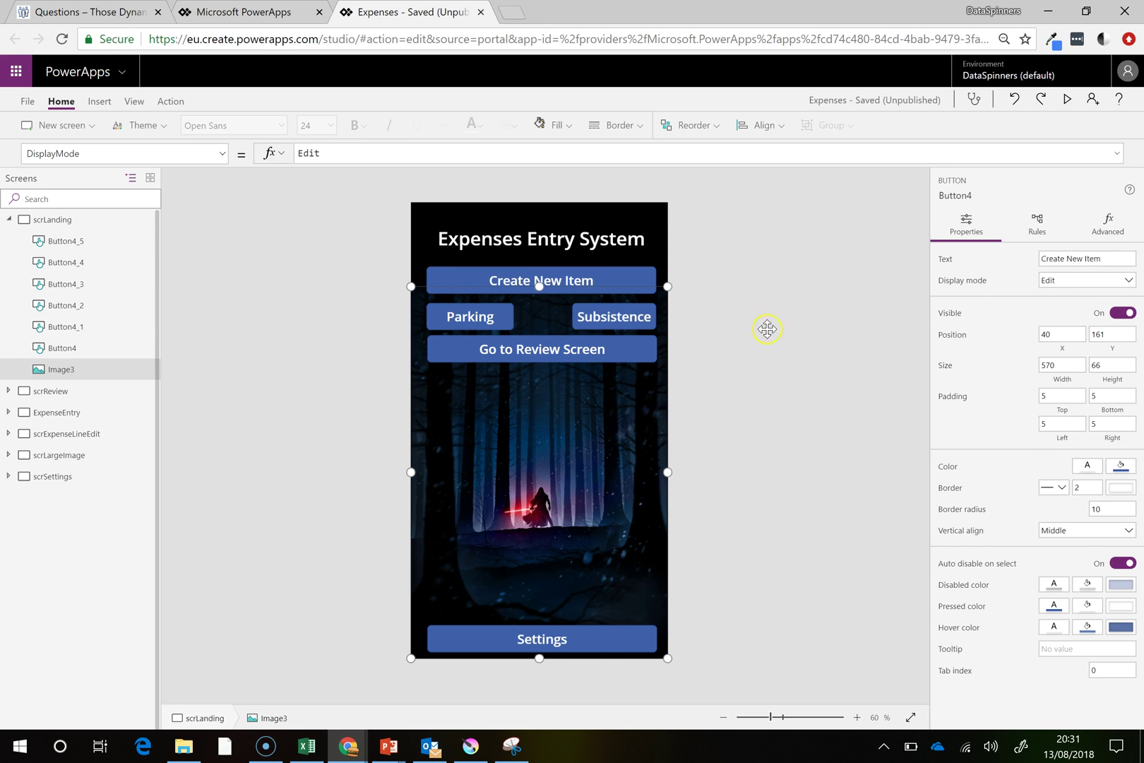
Confirm in preview that Create New Item opens the Expenses Line Item form, then scroll the ExpenseEntry form
click(1067, 103)
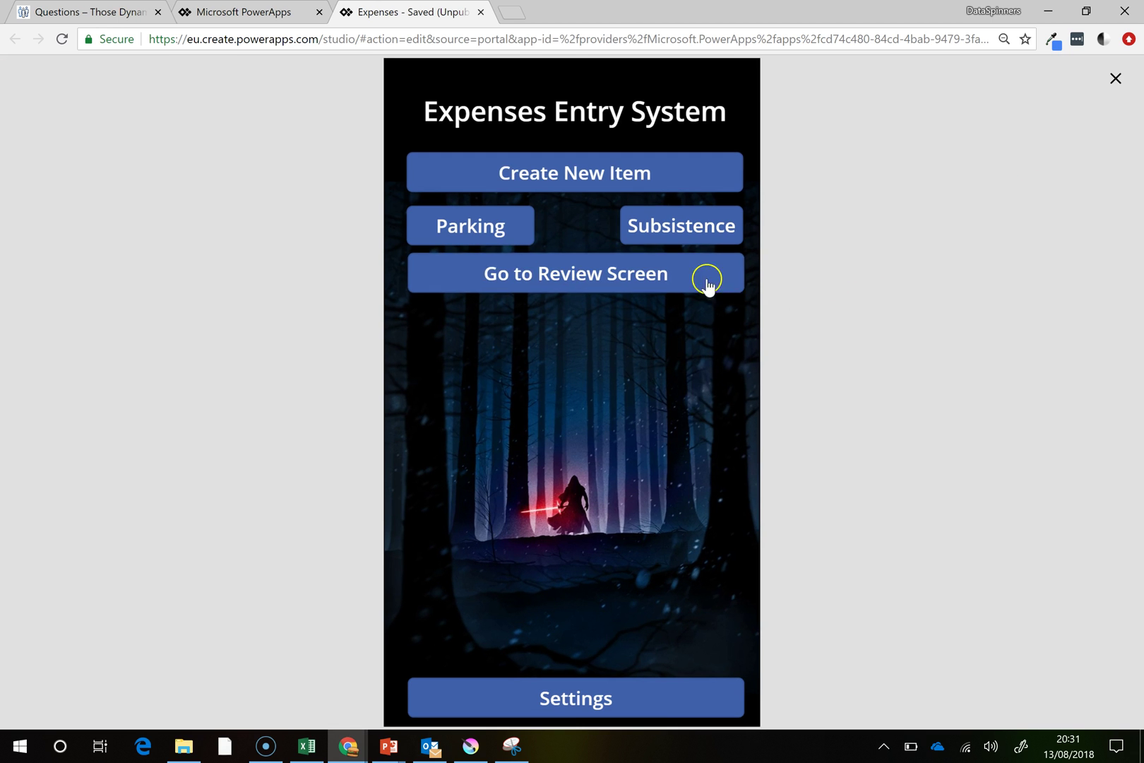
click(589, 375)
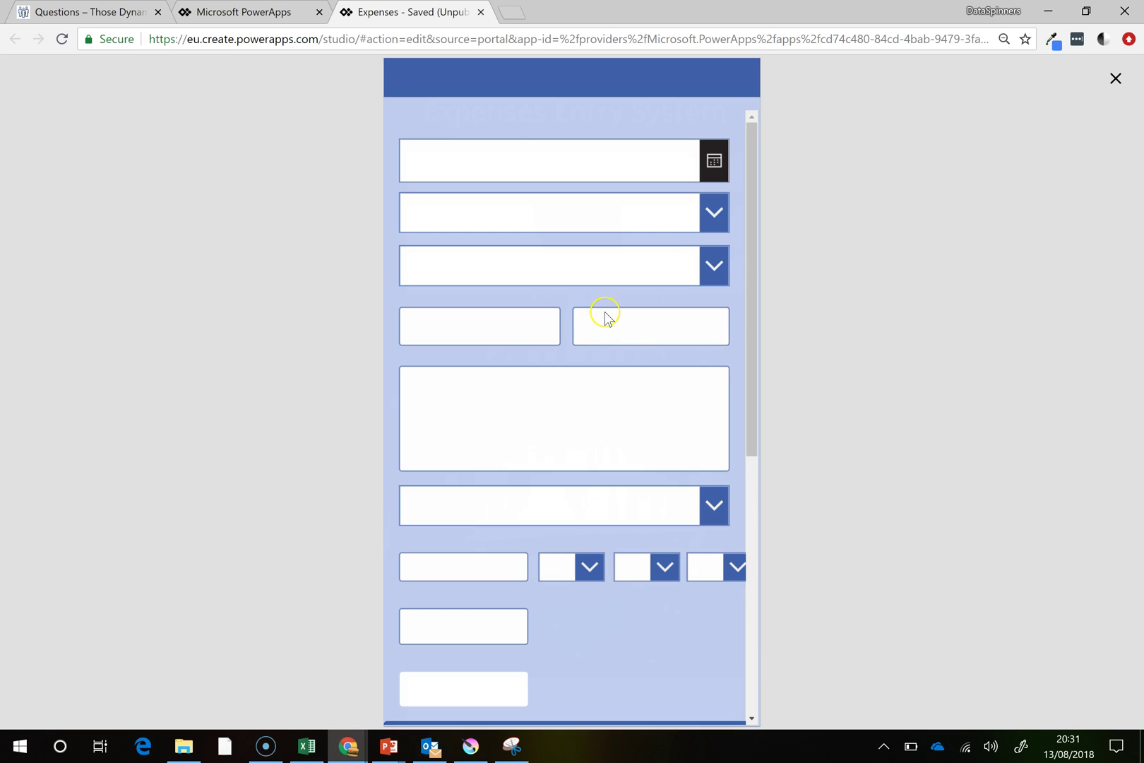
click(1116, 80)
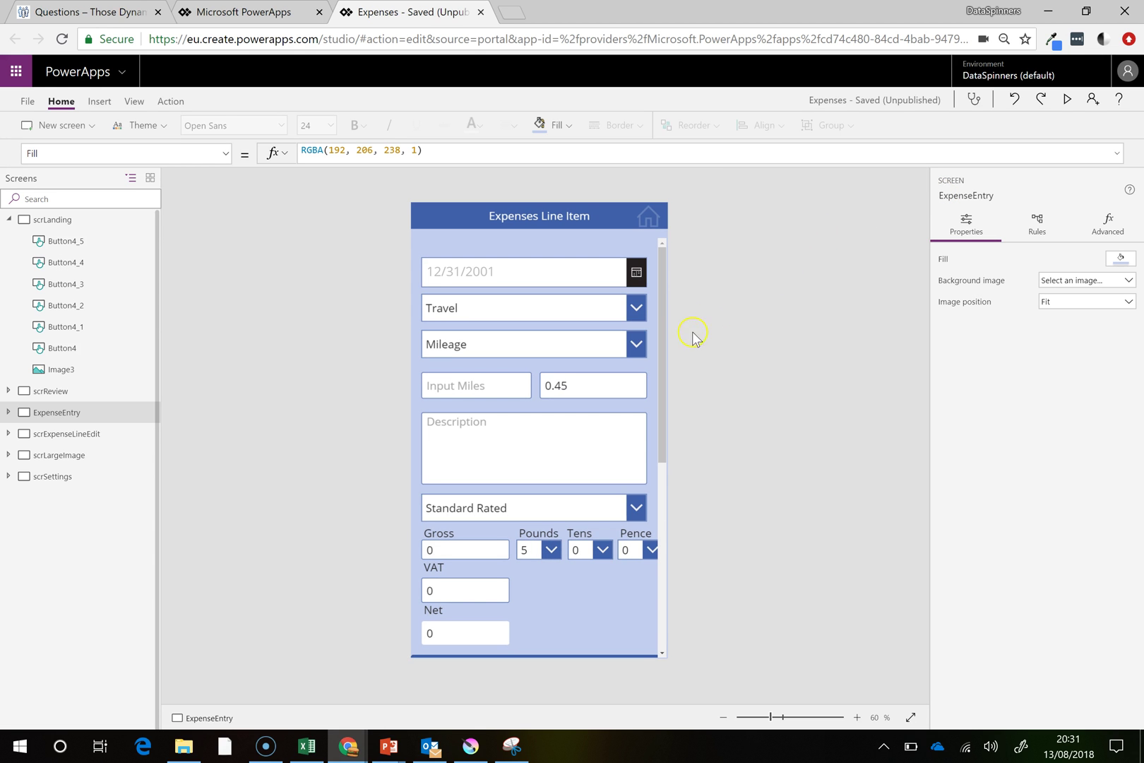
drag(663, 319, 664, 523)
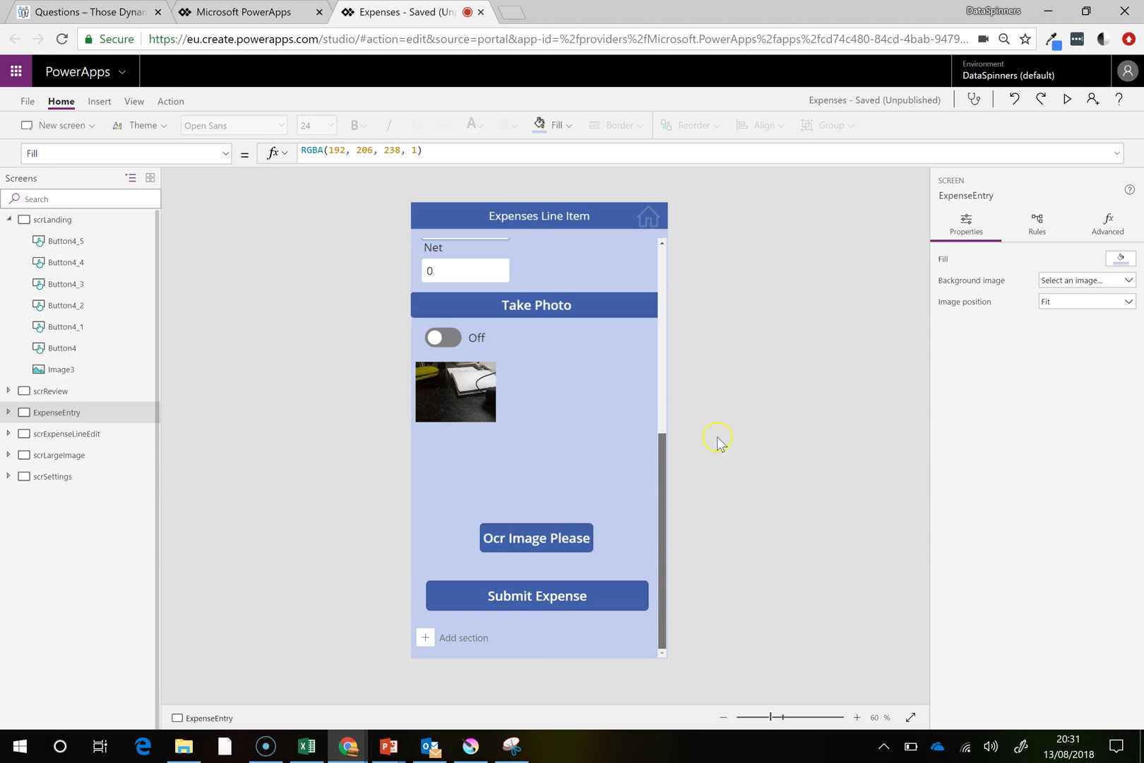
Select Submit Expense, review its OnSelect Patch to FactExpenses, and show its DisplayMode formula (Edit)
click(539, 589)
click(538, 603)
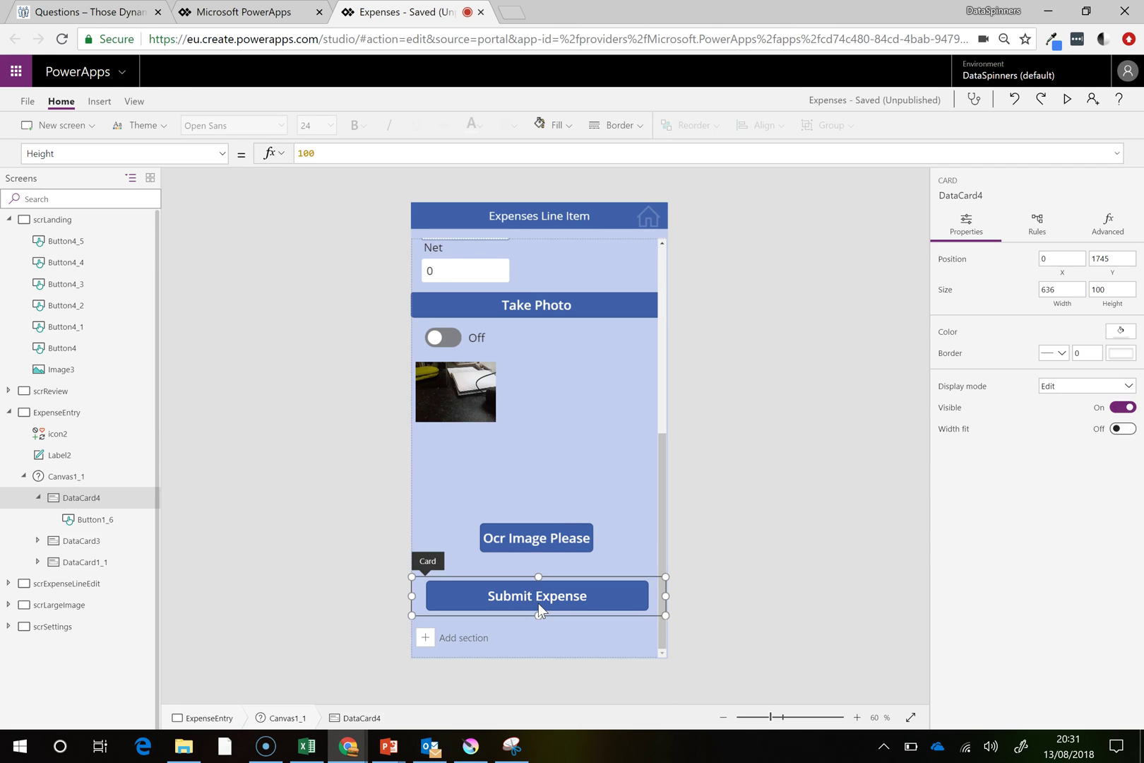
click(536, 603)
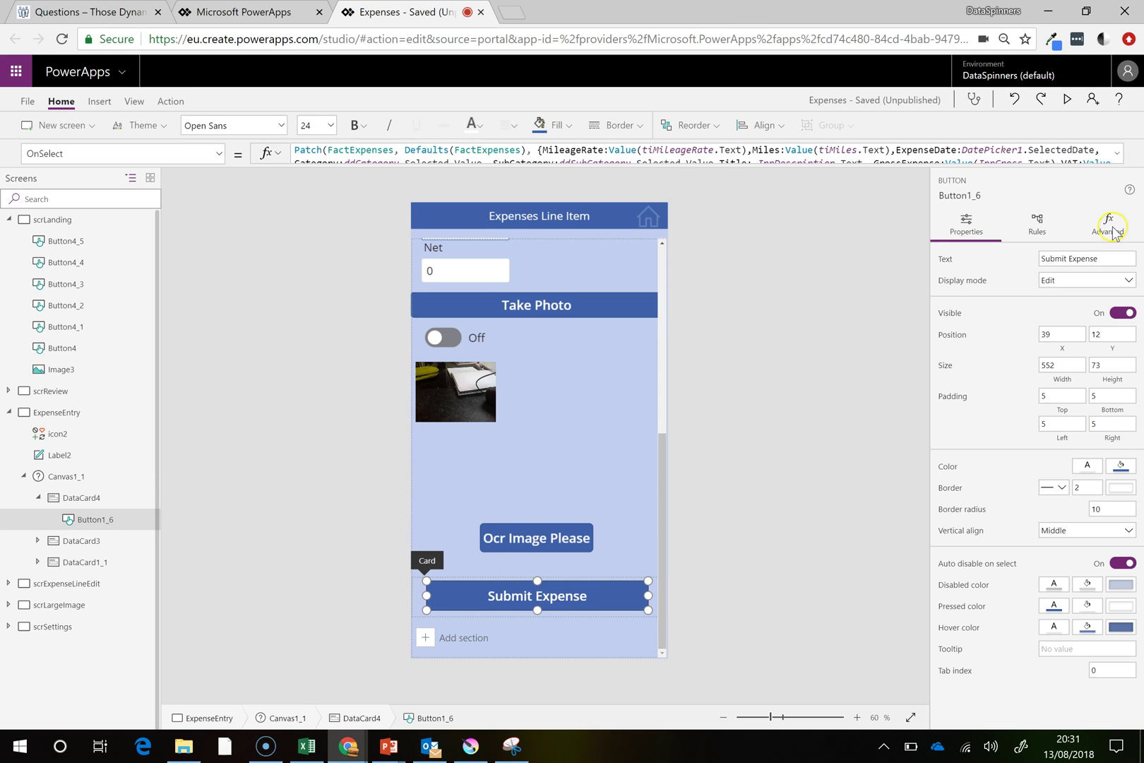
click(1116, 152)
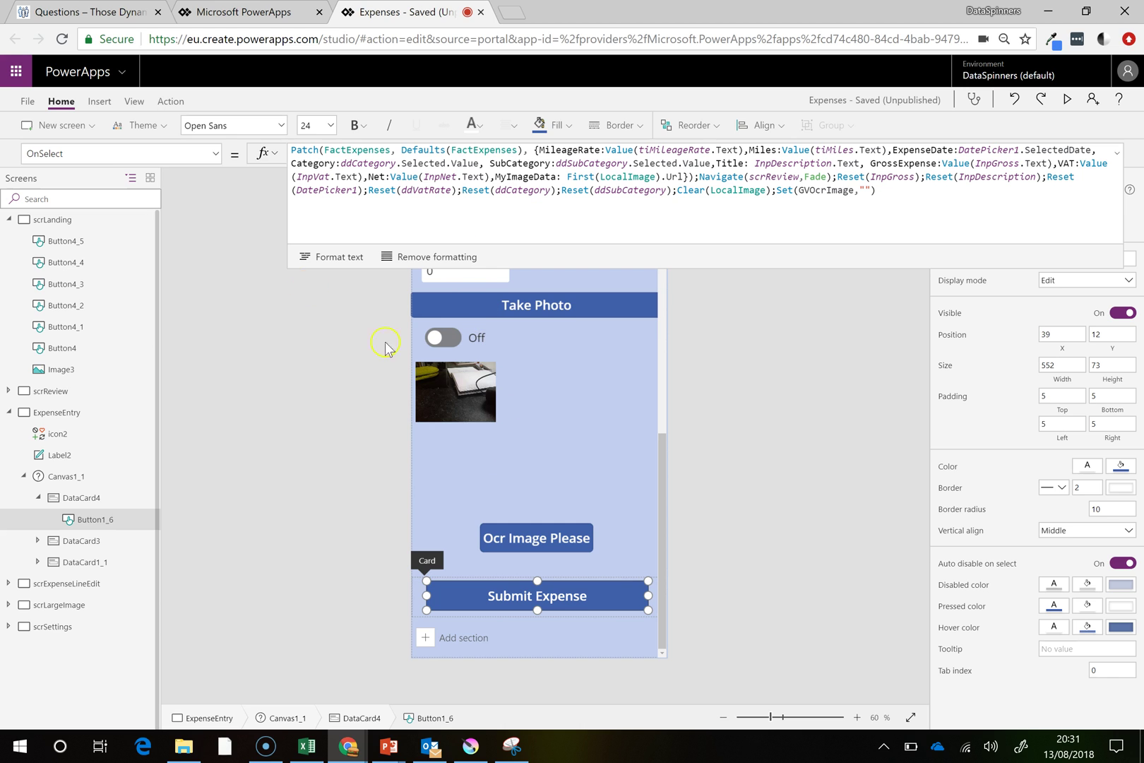
click(106, 153)
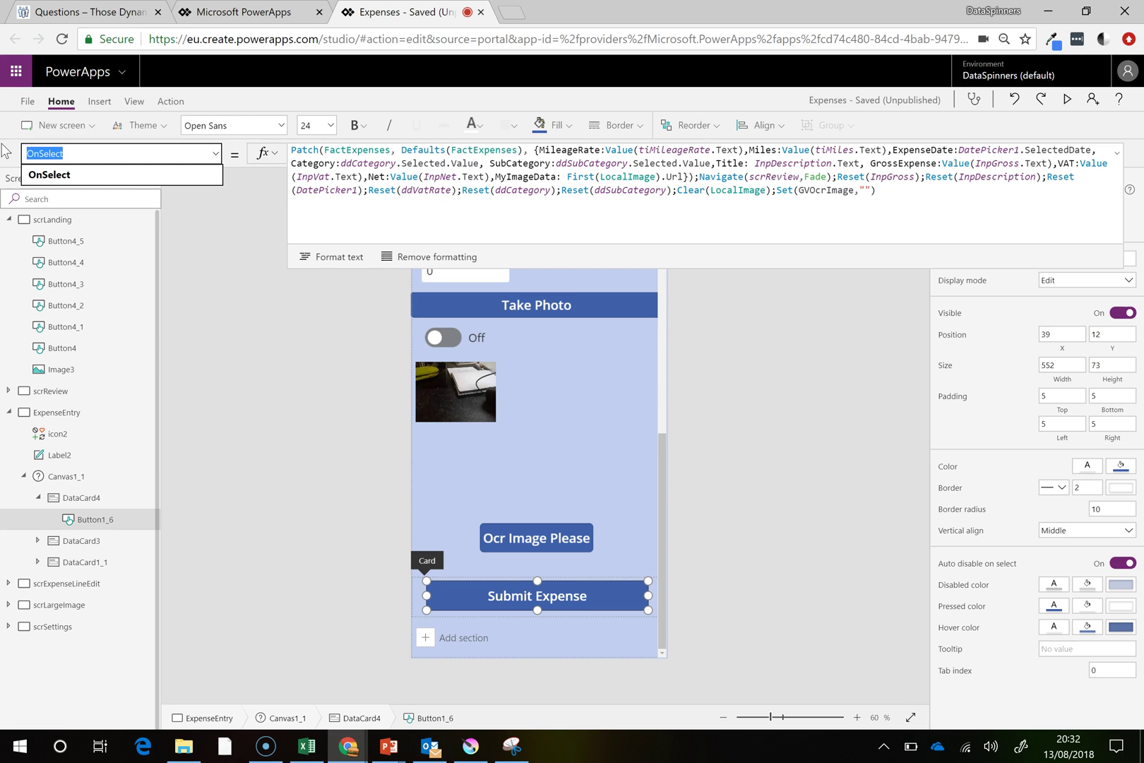
text(DisplayMode)
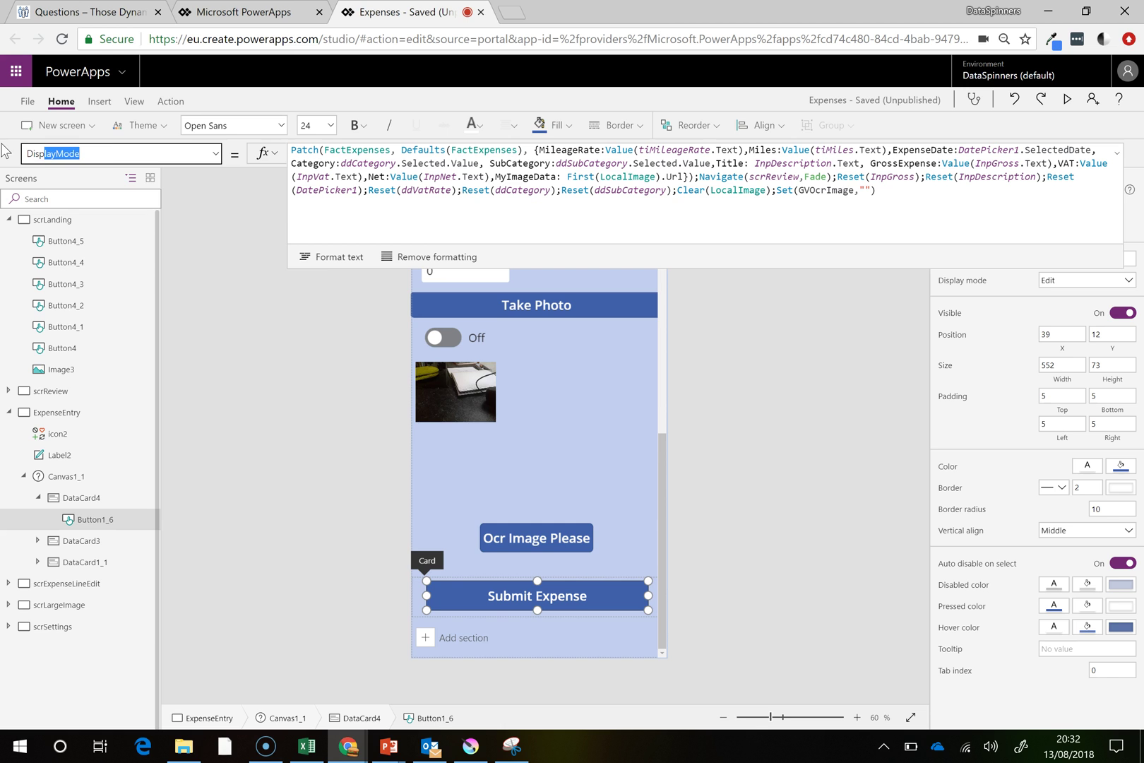
key(Return)
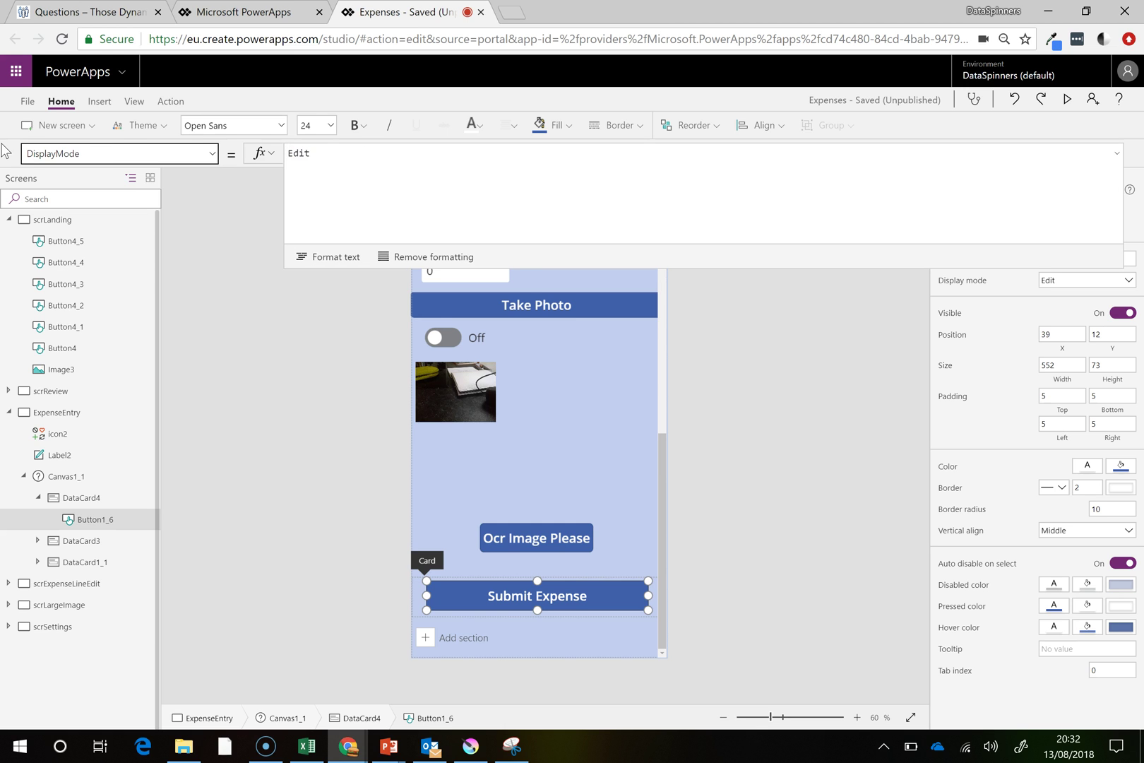
click(457, 480)
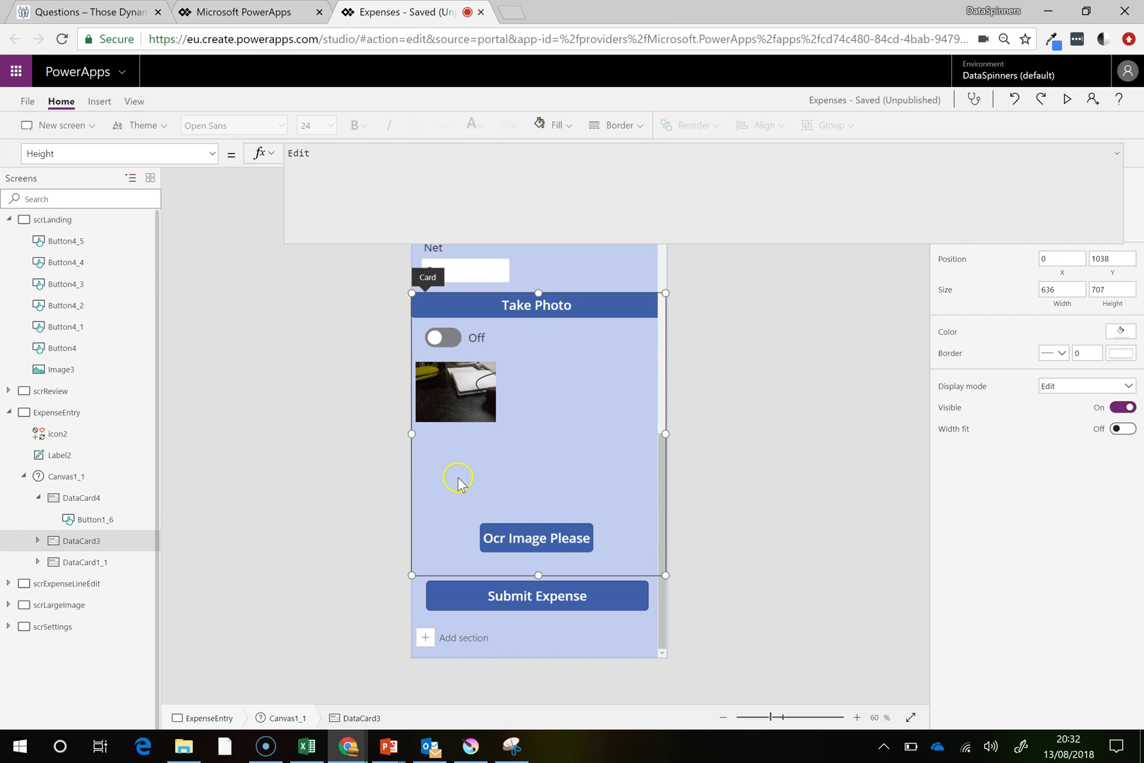
click(1119, 154)
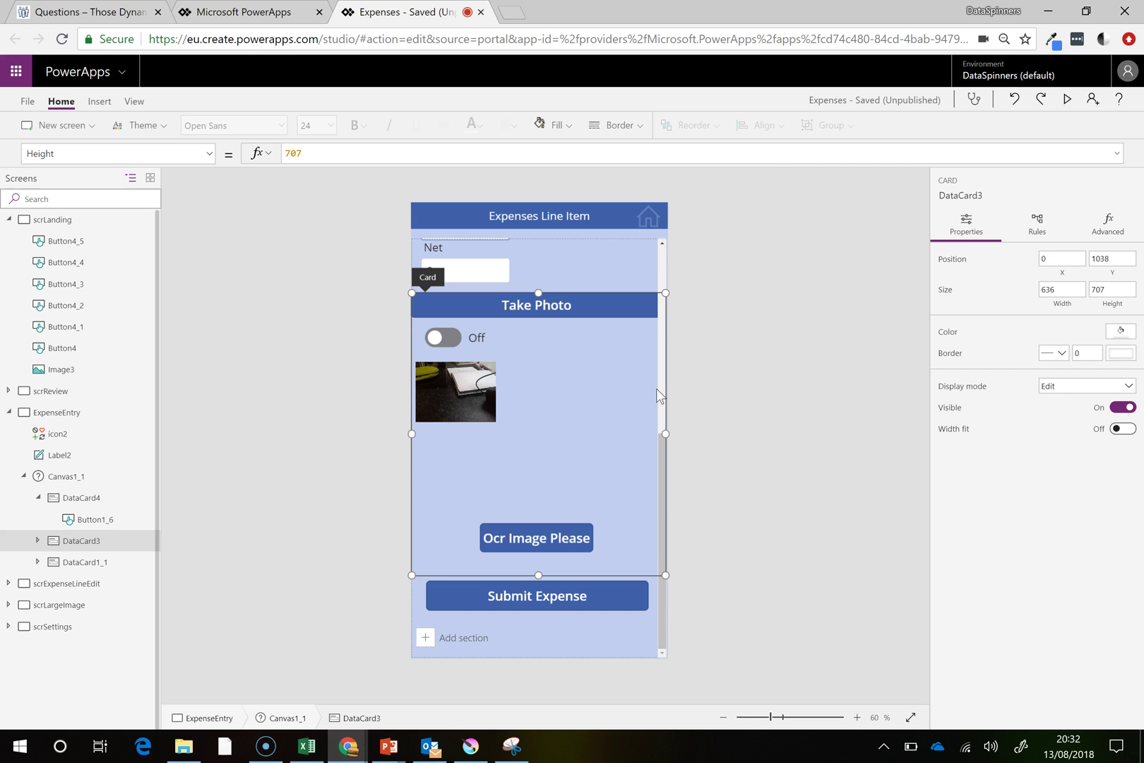
click(660, 272)
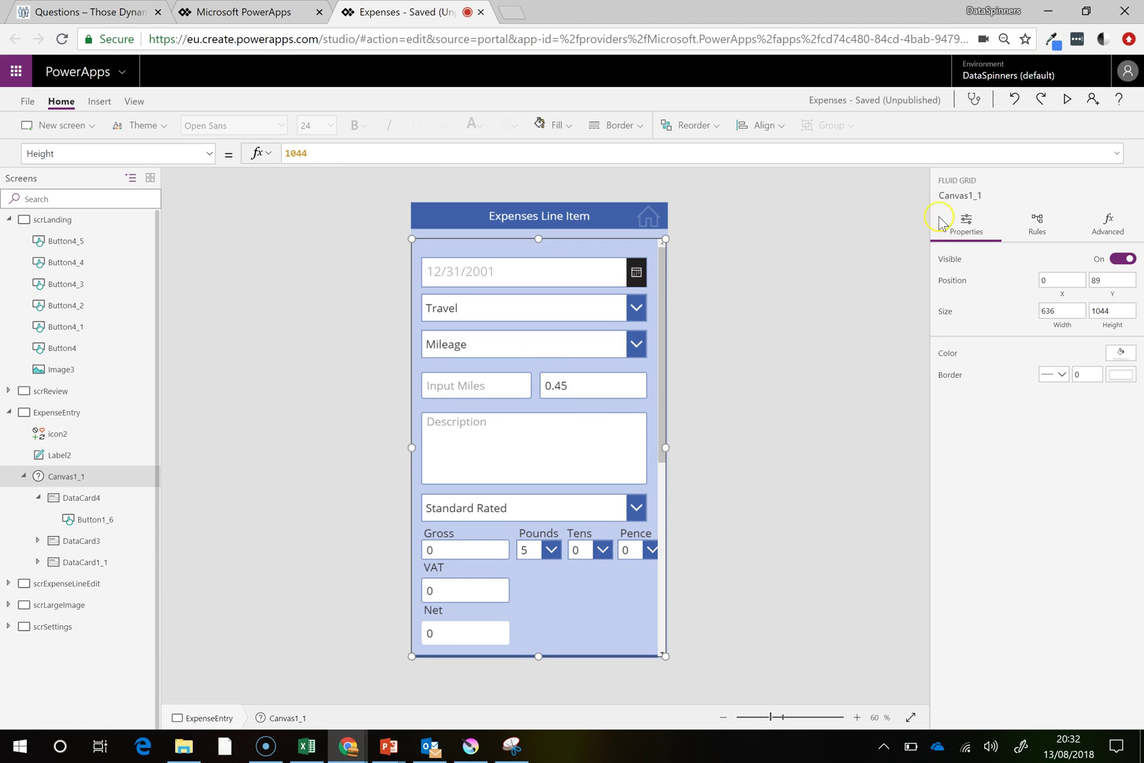
click(1067, 101)
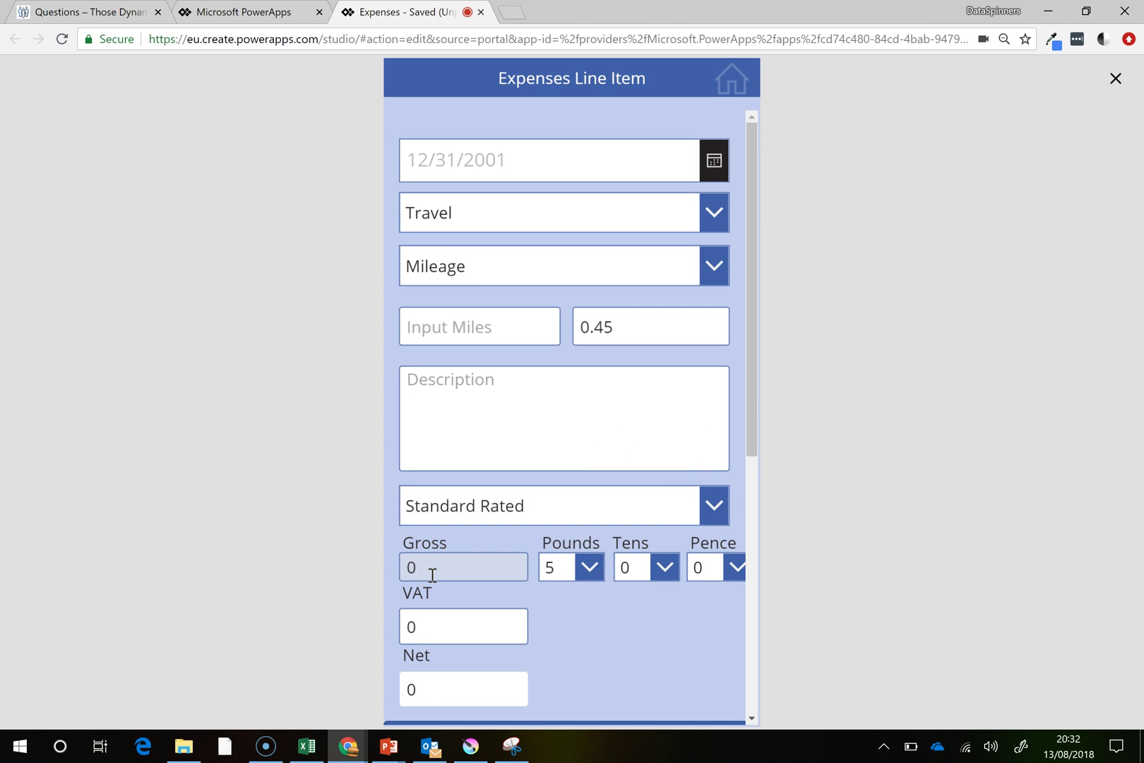
click(1116, 79)
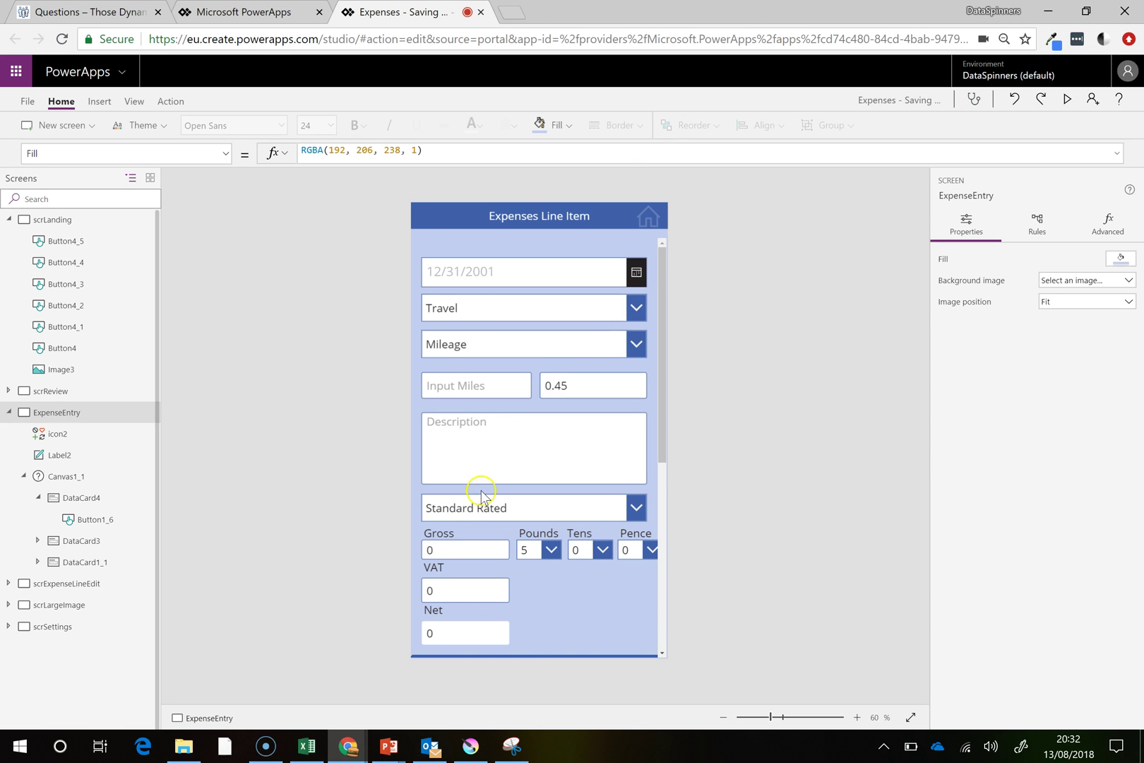
click(452, 554)
click(452, 550)
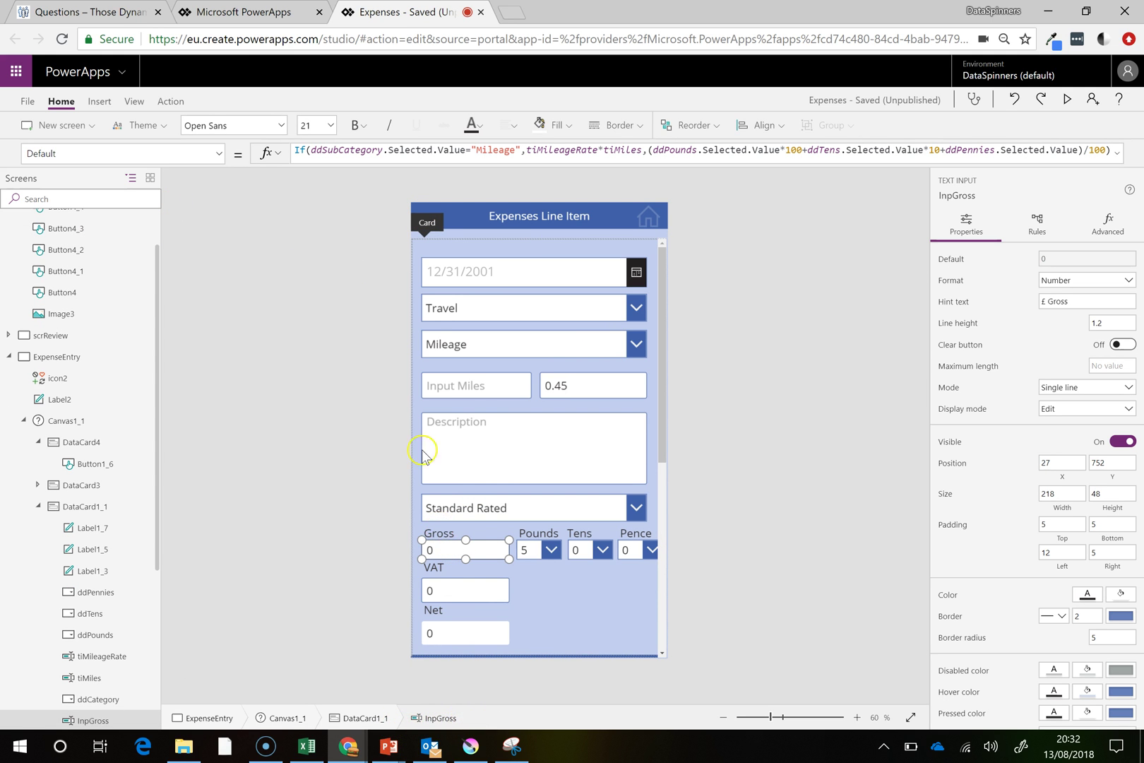
drag(668, 414, 582, 546)
drag(664, 572, 658, 613)
Start Submit Expense's DisplayMode formula with If( before the existing value
click(526, 609)
click(527, 609)
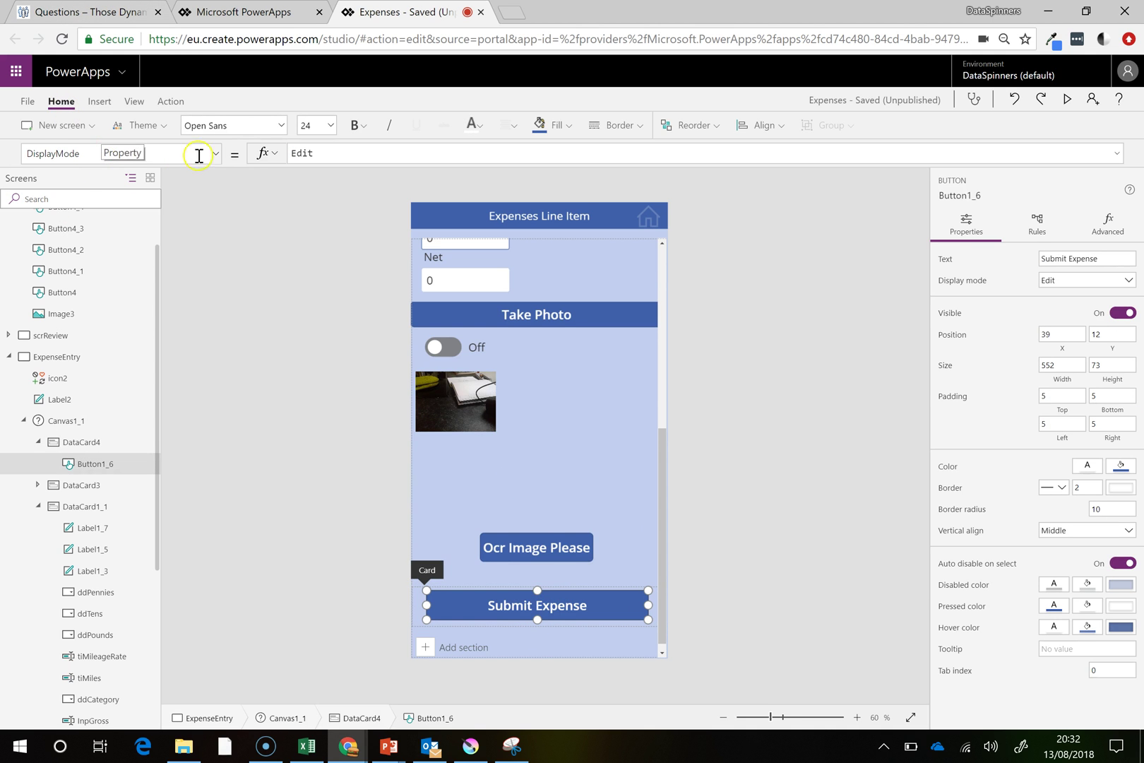
click(321, 153)
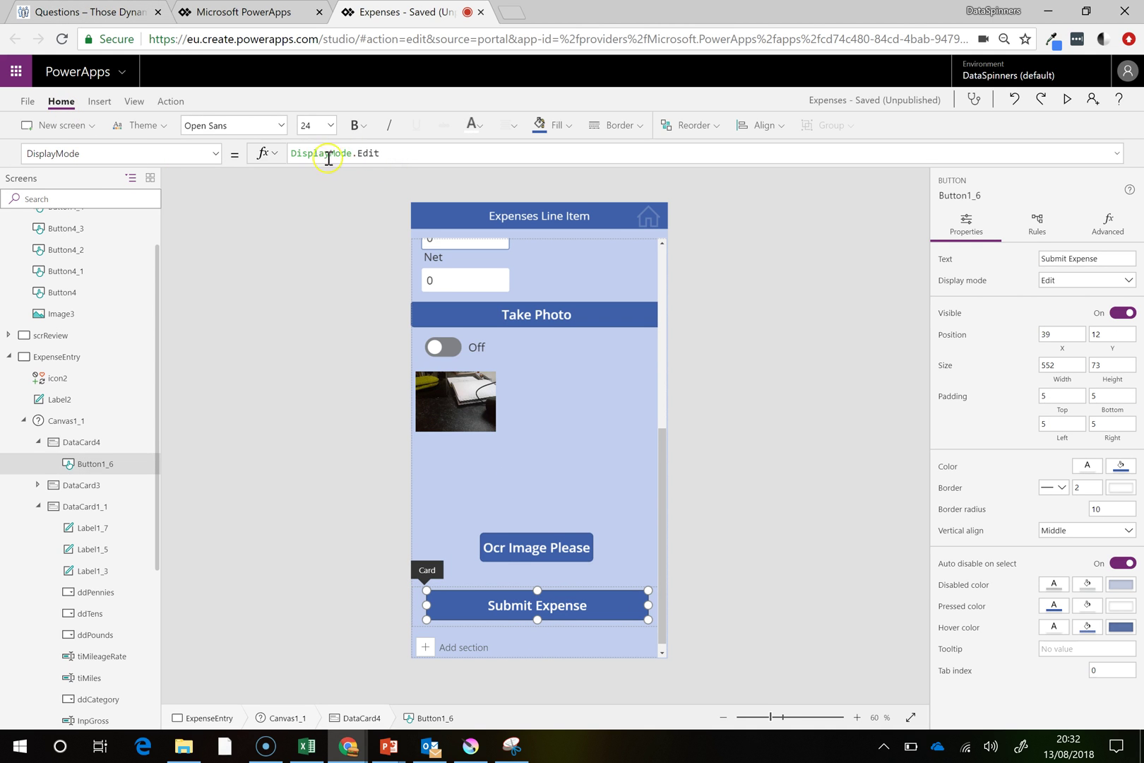
click(294, 154)
text(If()
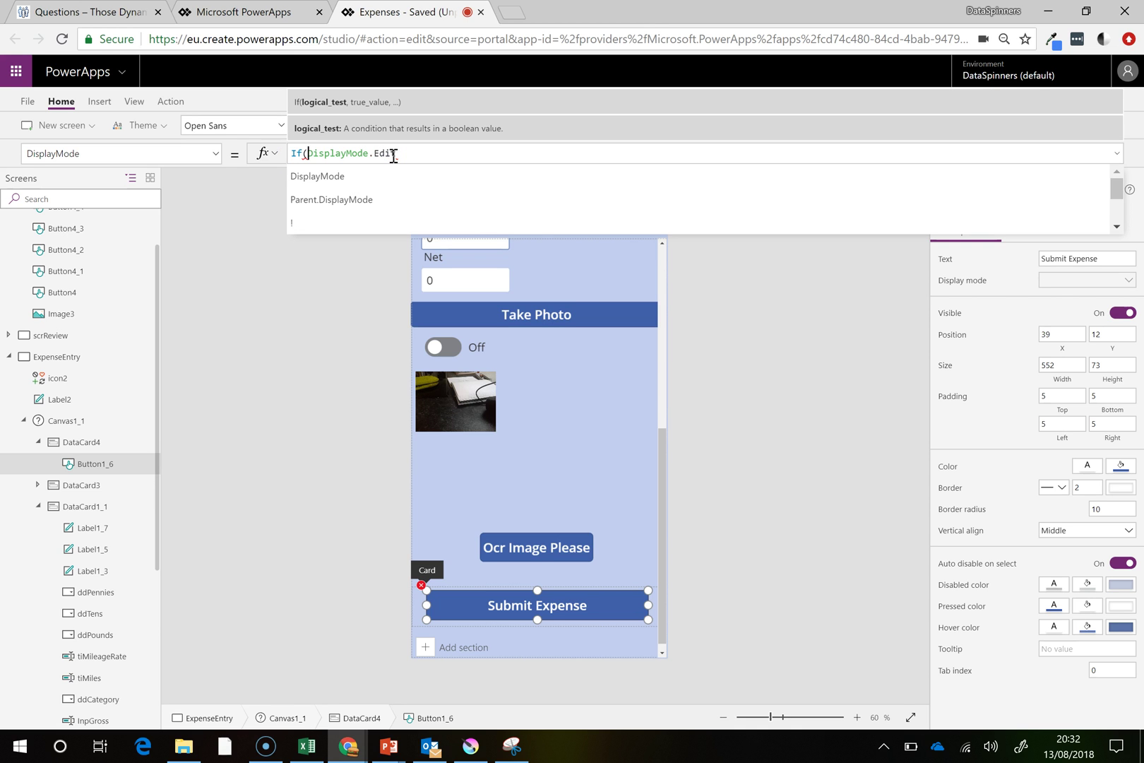
Reselect Submit Expense and add the condition InpGross.Text>5000 to the If formula
click(663, 254)
scroll(544, 628, down, 3)
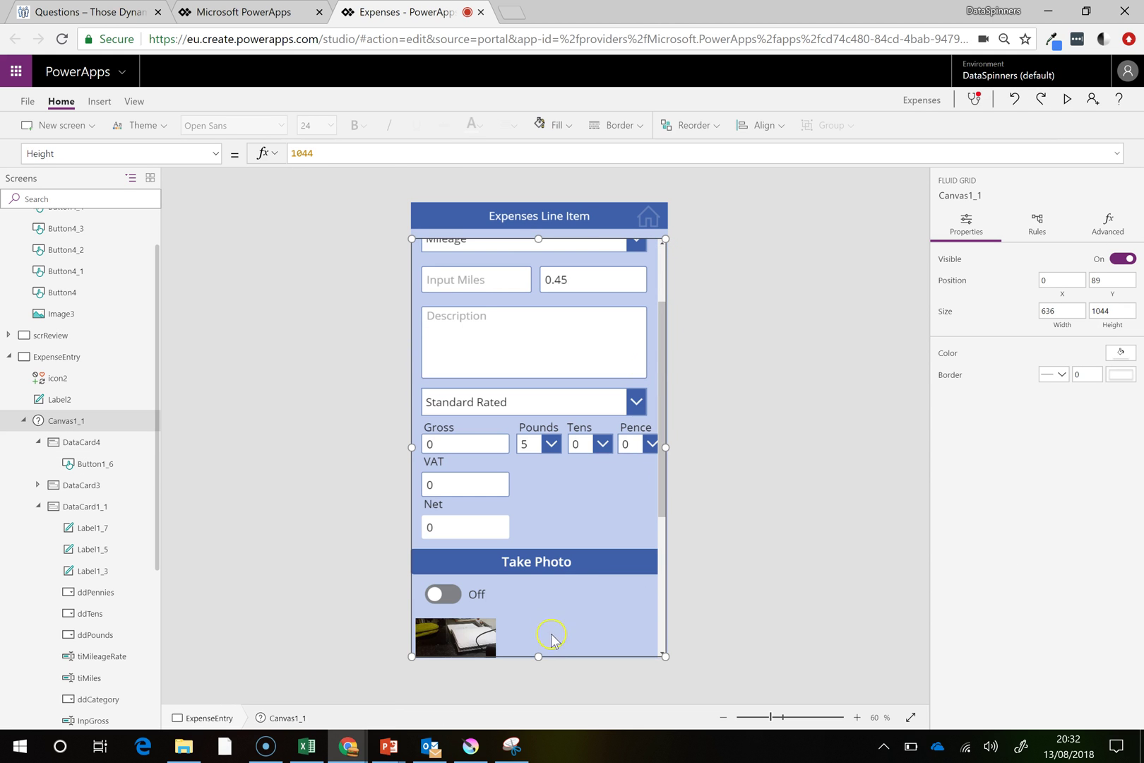
scroll(545, 629, down, 5)
click(561, 607)
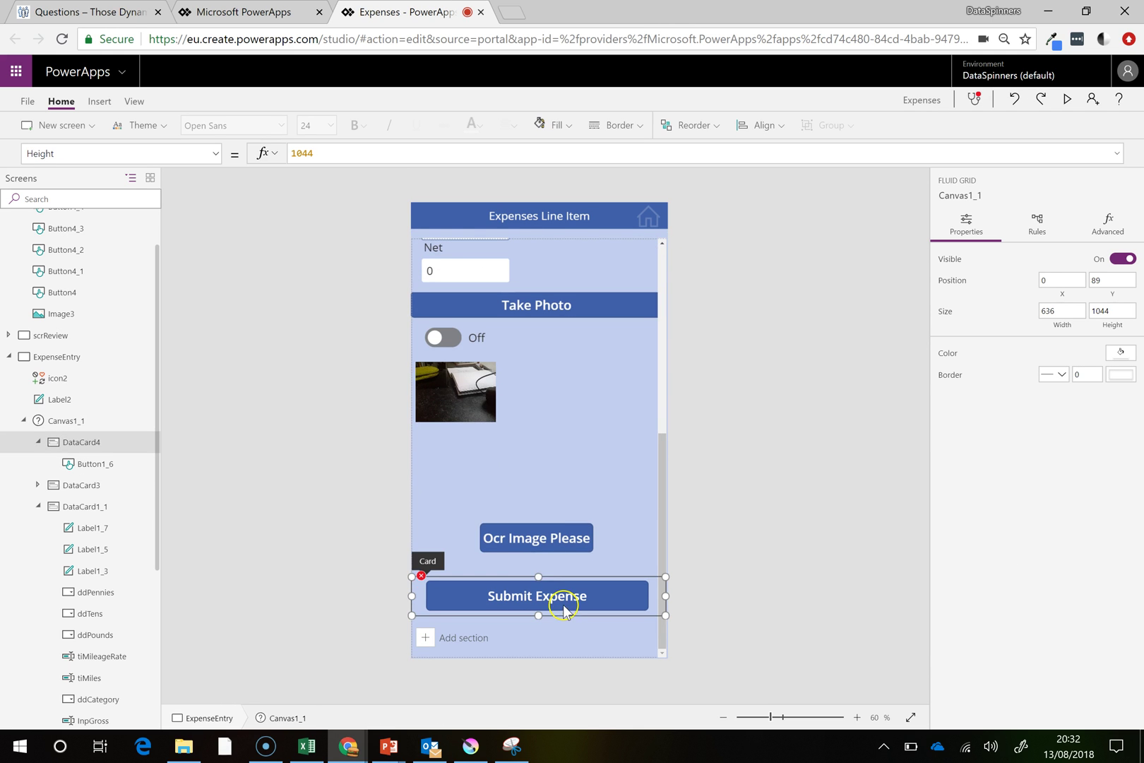
click(525, 590)
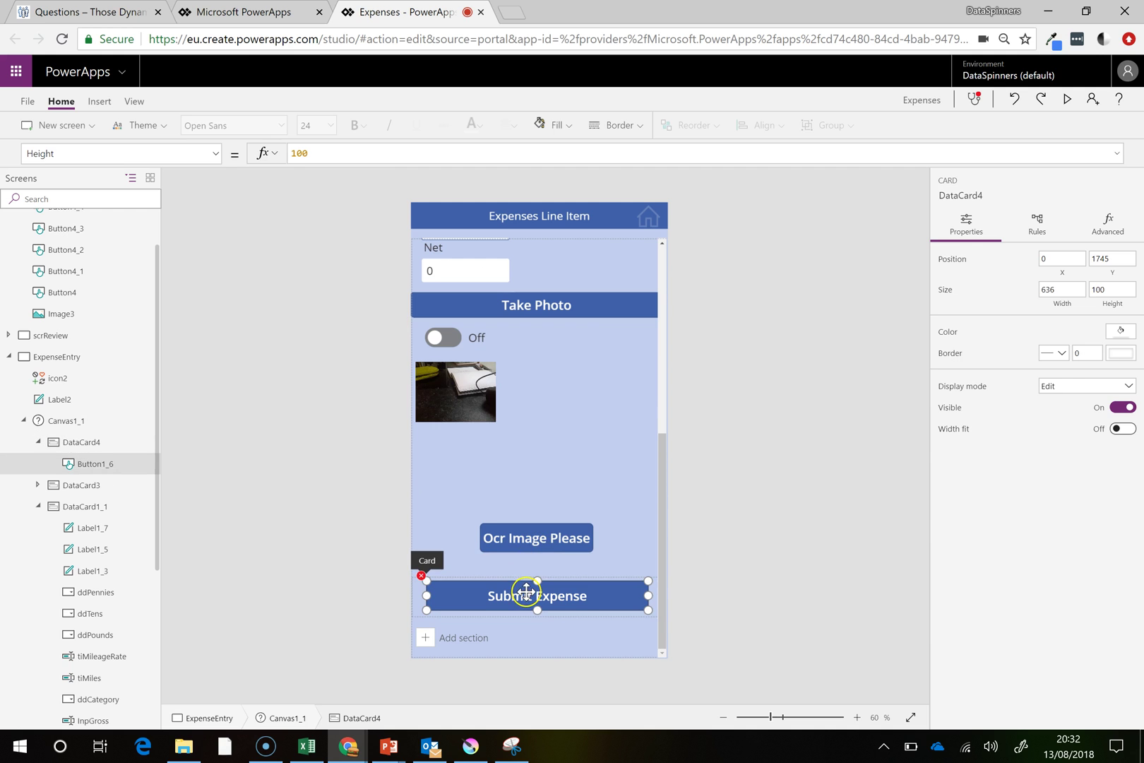
click(306, 153)
text(DisplayMode.)
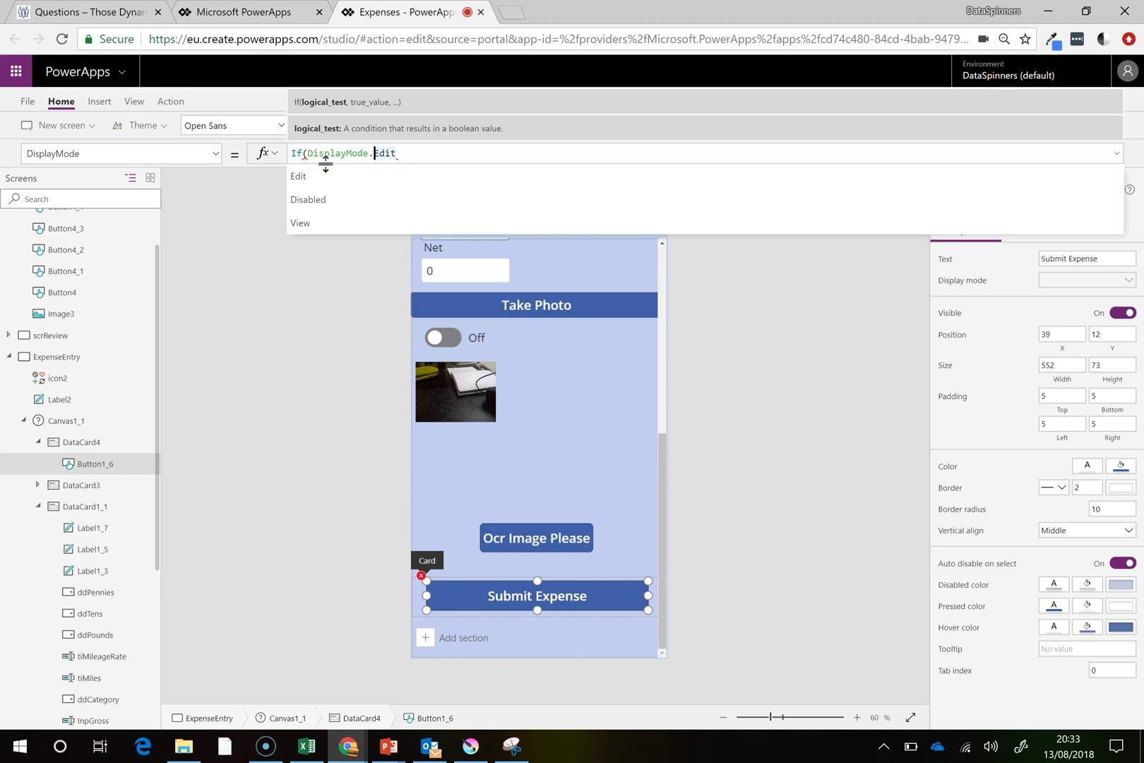
key(Home)
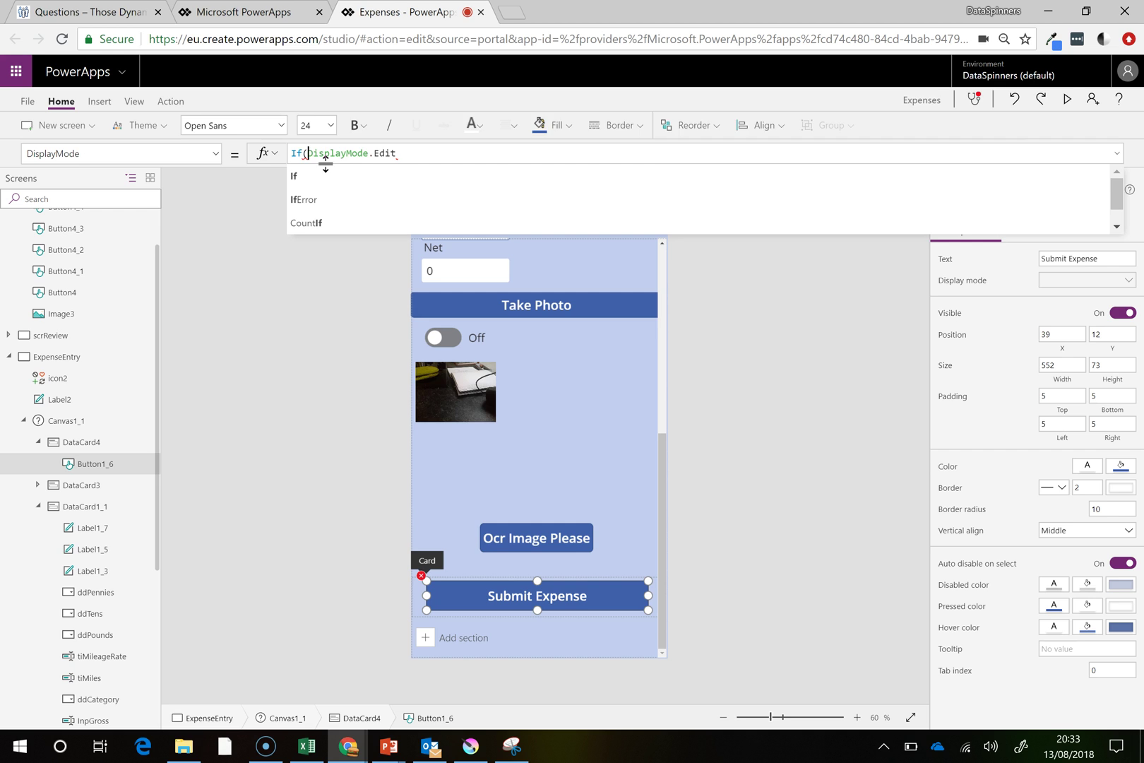
text(inp)
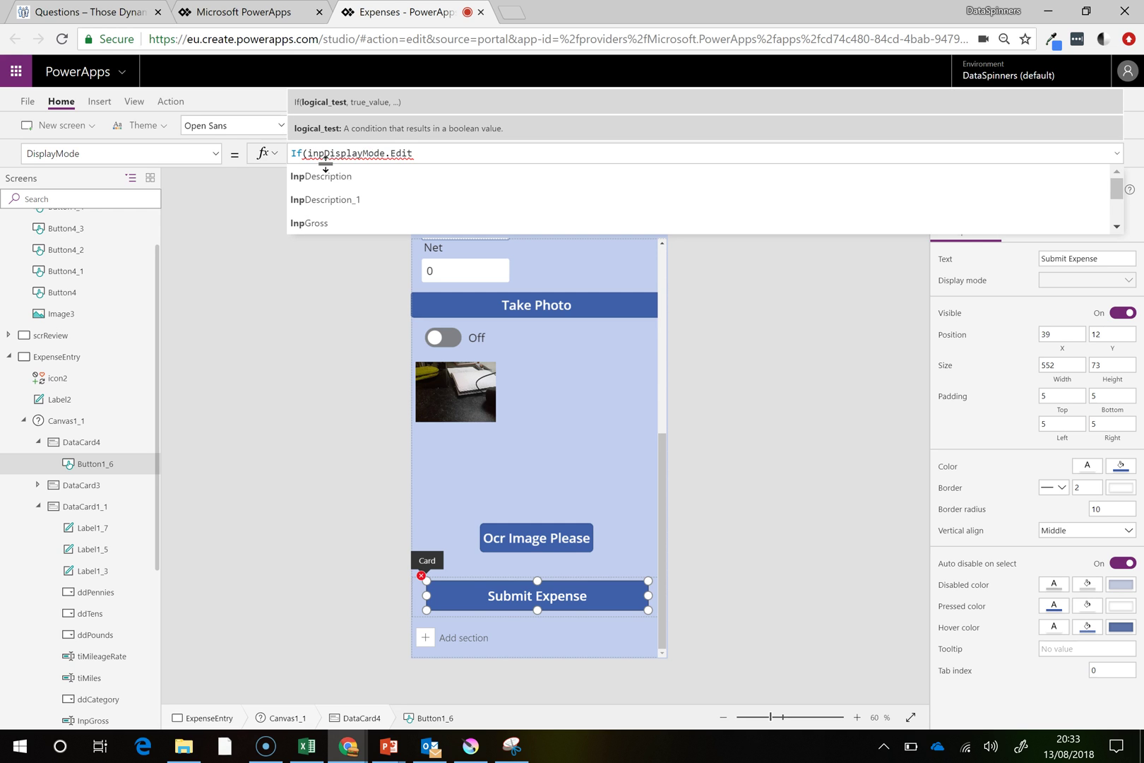
text(gross)
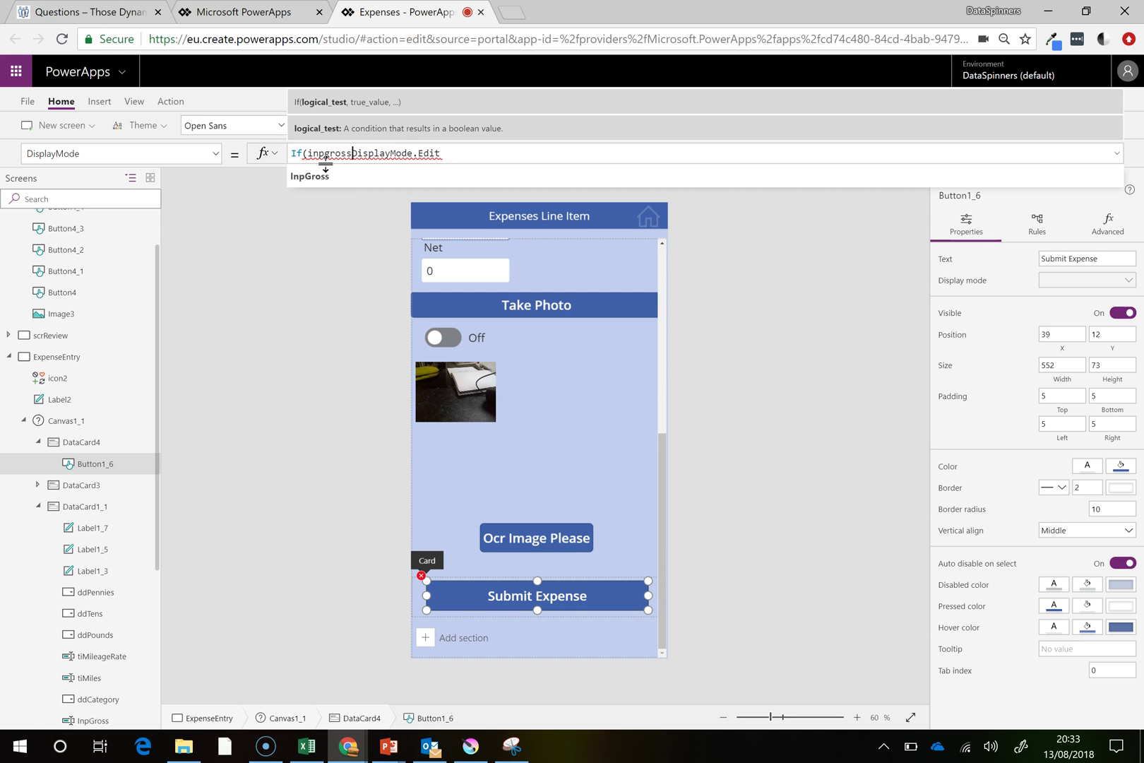
key(Tab)
text(.text)
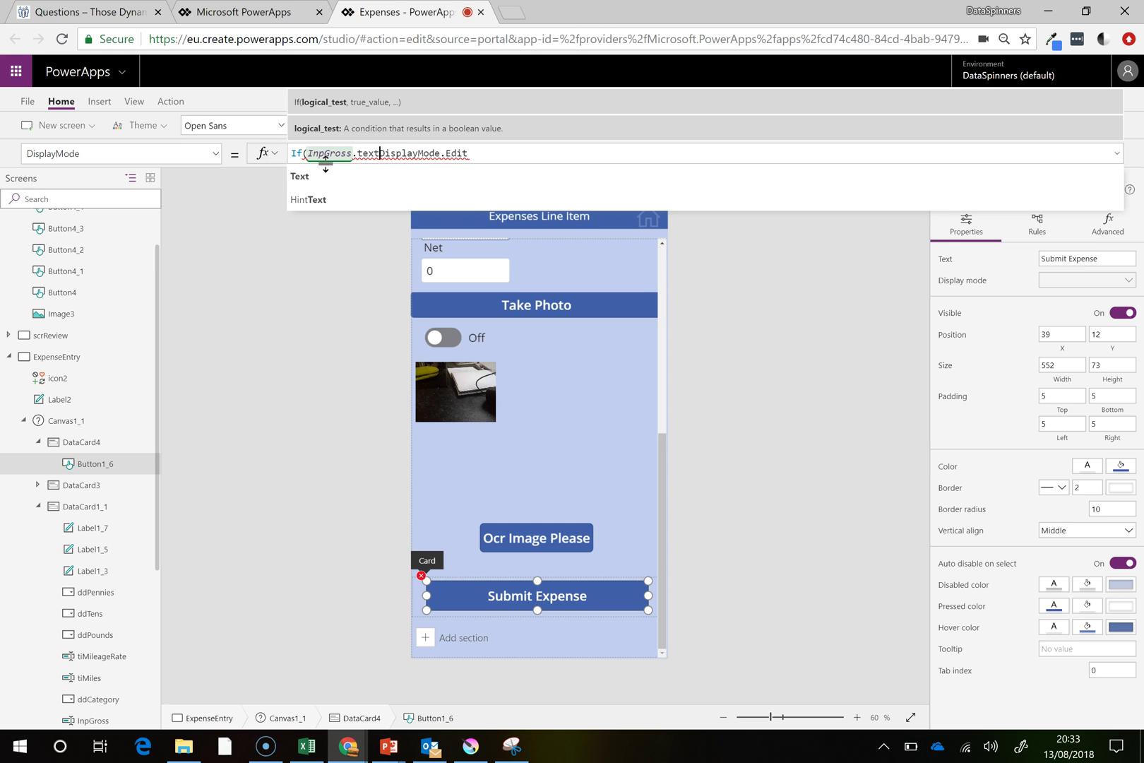
text(>)
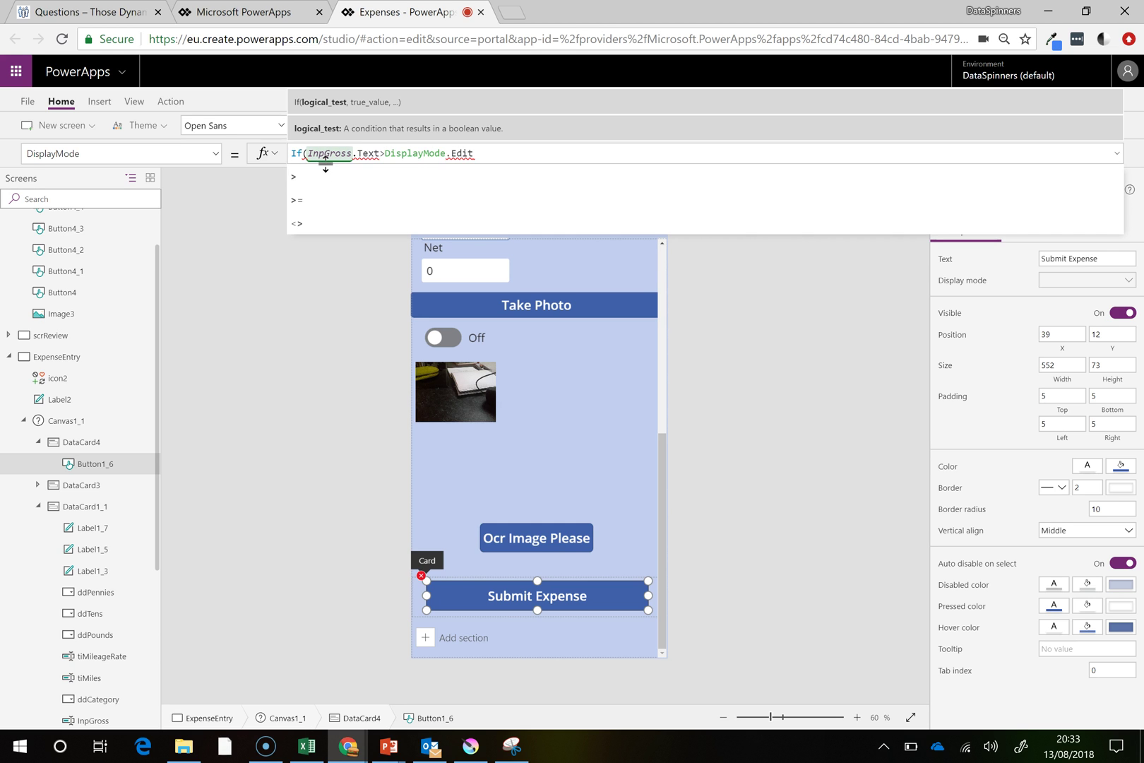
text(5000,)
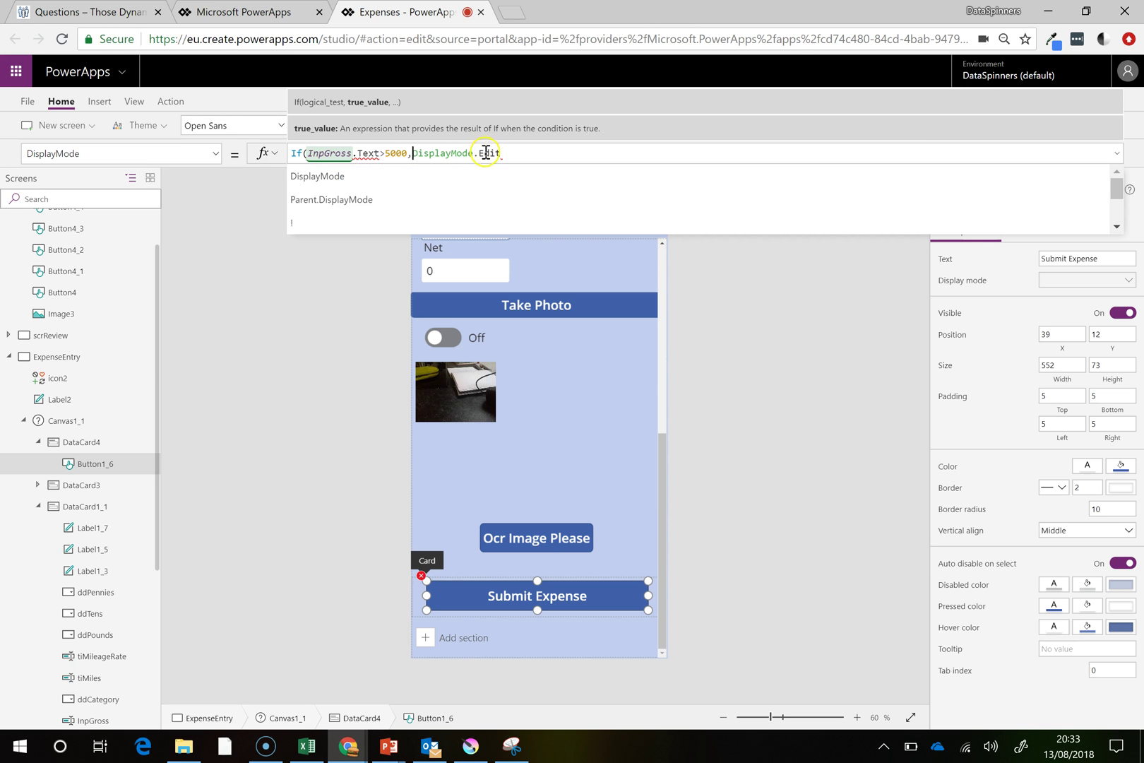
Give the If formula View as the true result and Edit otherwise, closing its bracket
drag(509, 153, 419, 152)
key(ctrl+c)
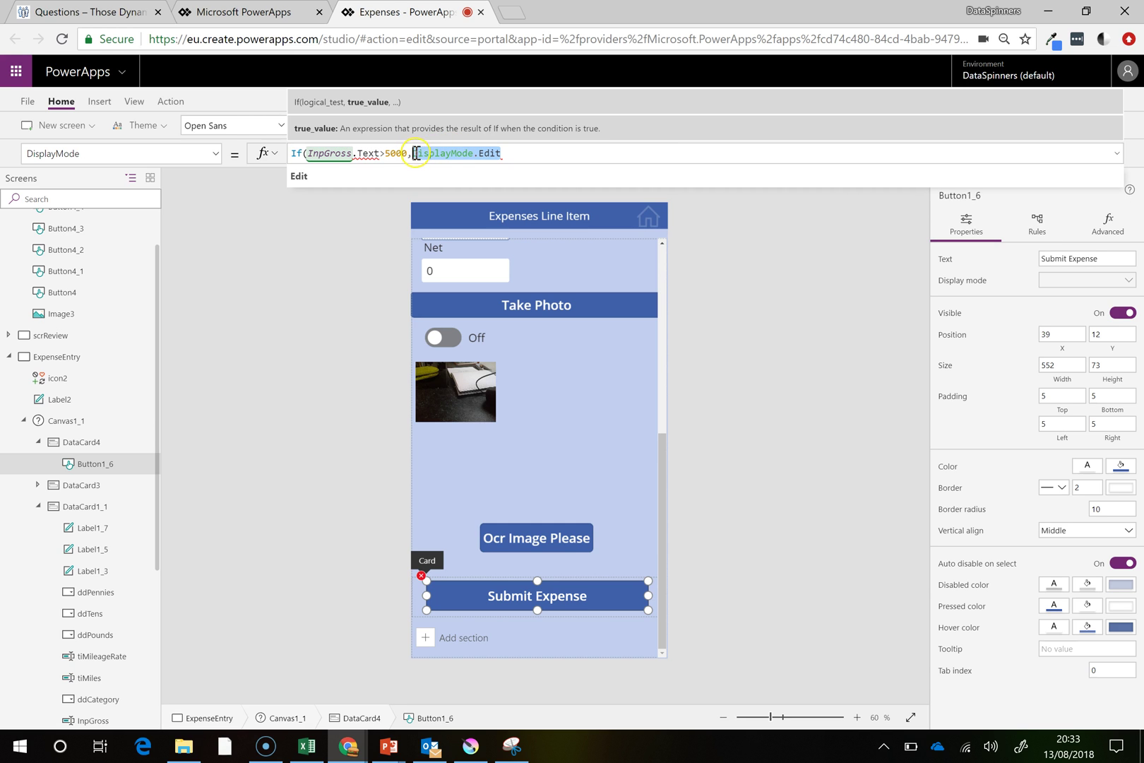
click(521, 152)
key(ctrl+v)
double_click(493, 153)
text(View)
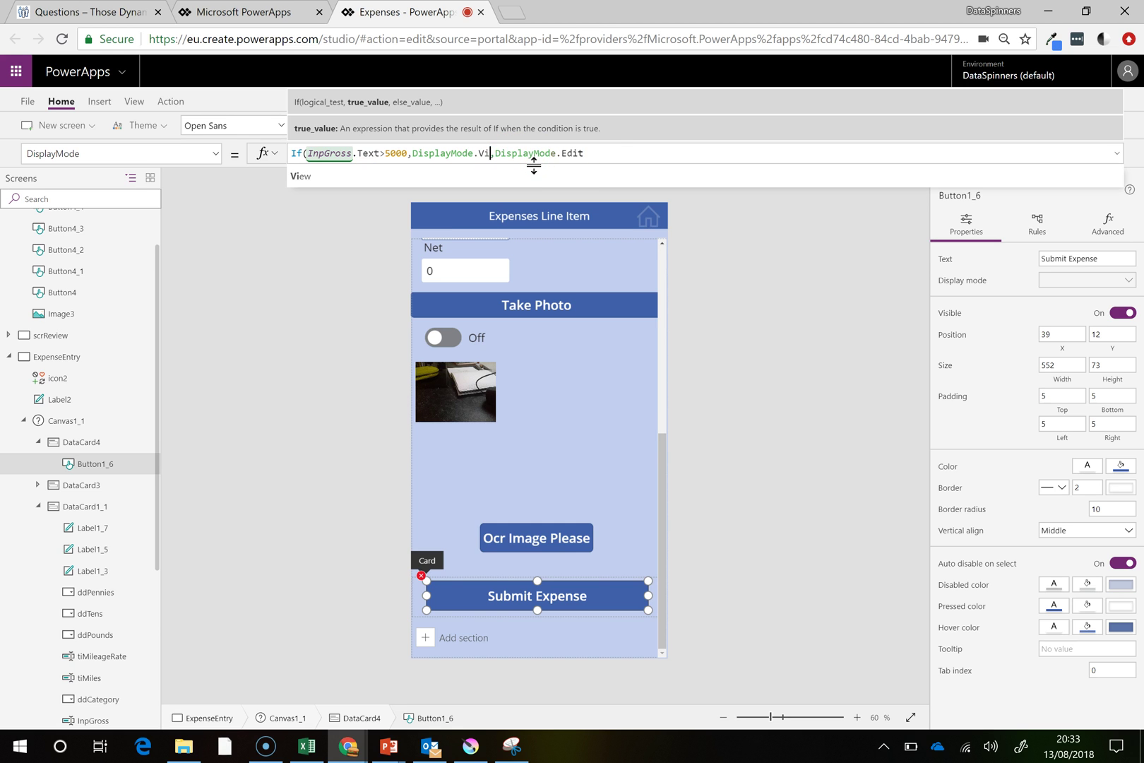
click(617, 150)
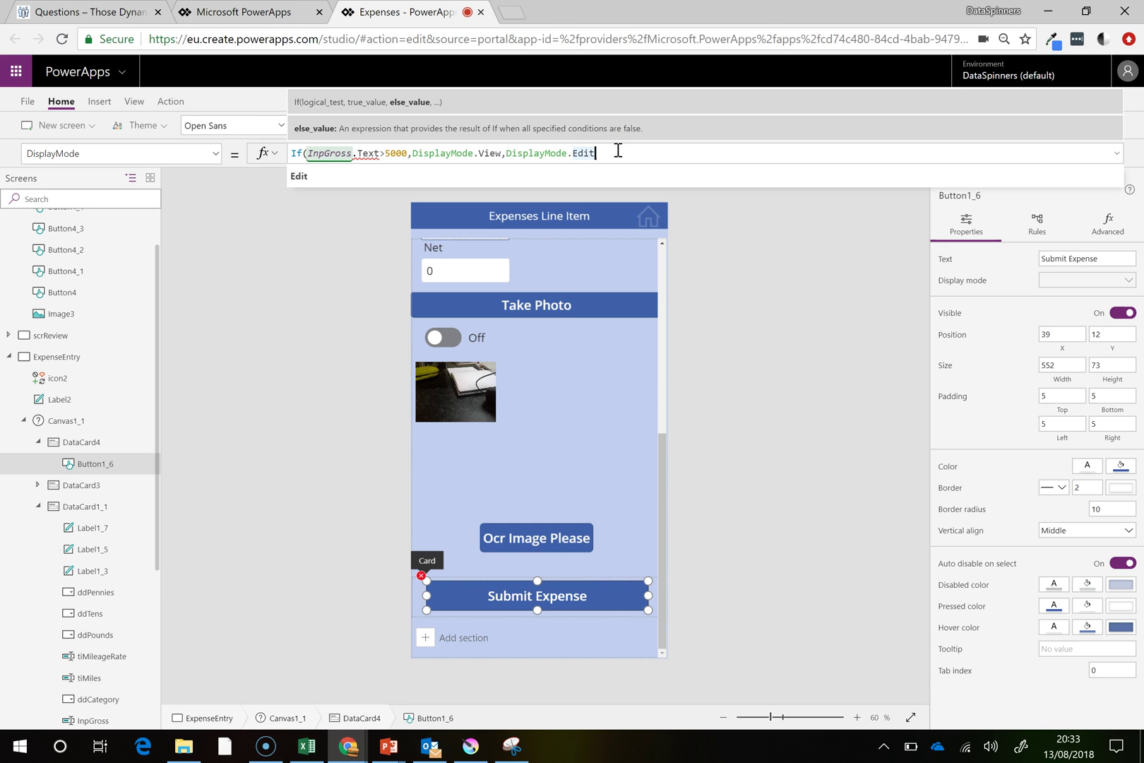
text())
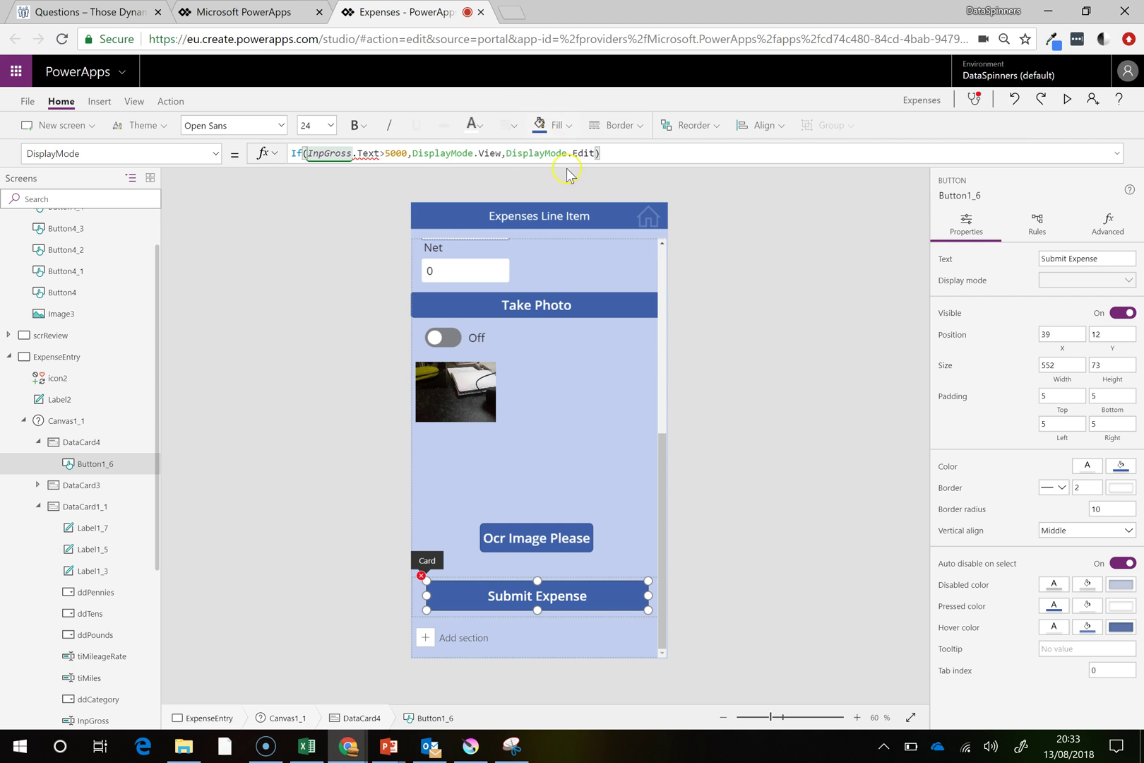
Wrap InpGross.Text in Value() so the formula reads If(Value(InpGross.Text)>5000,View,Edit)
click(308, 153)
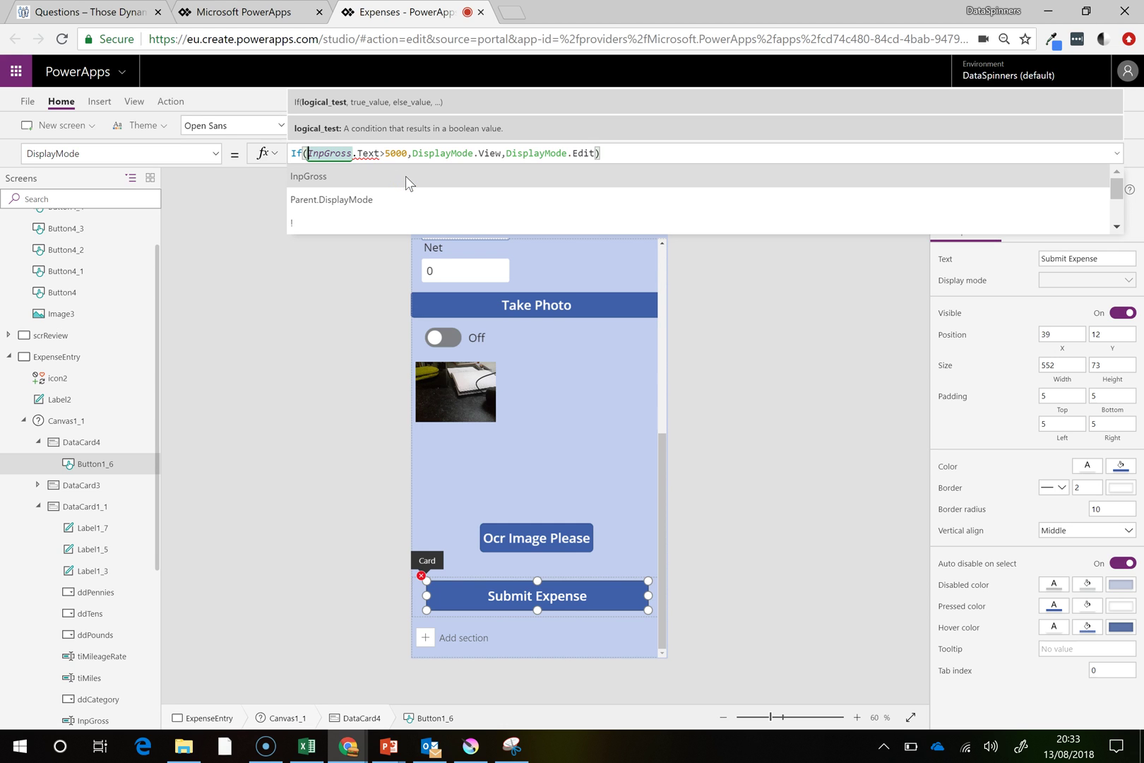
text(Value()
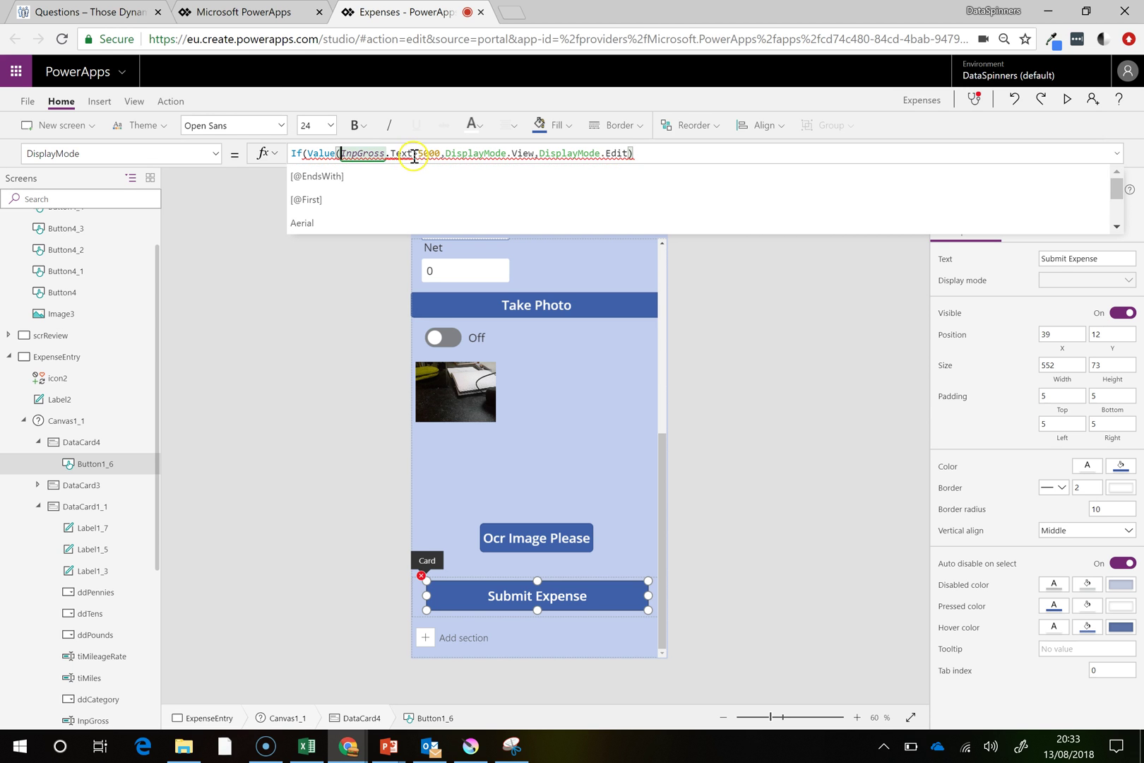
click(415, 153)
text())
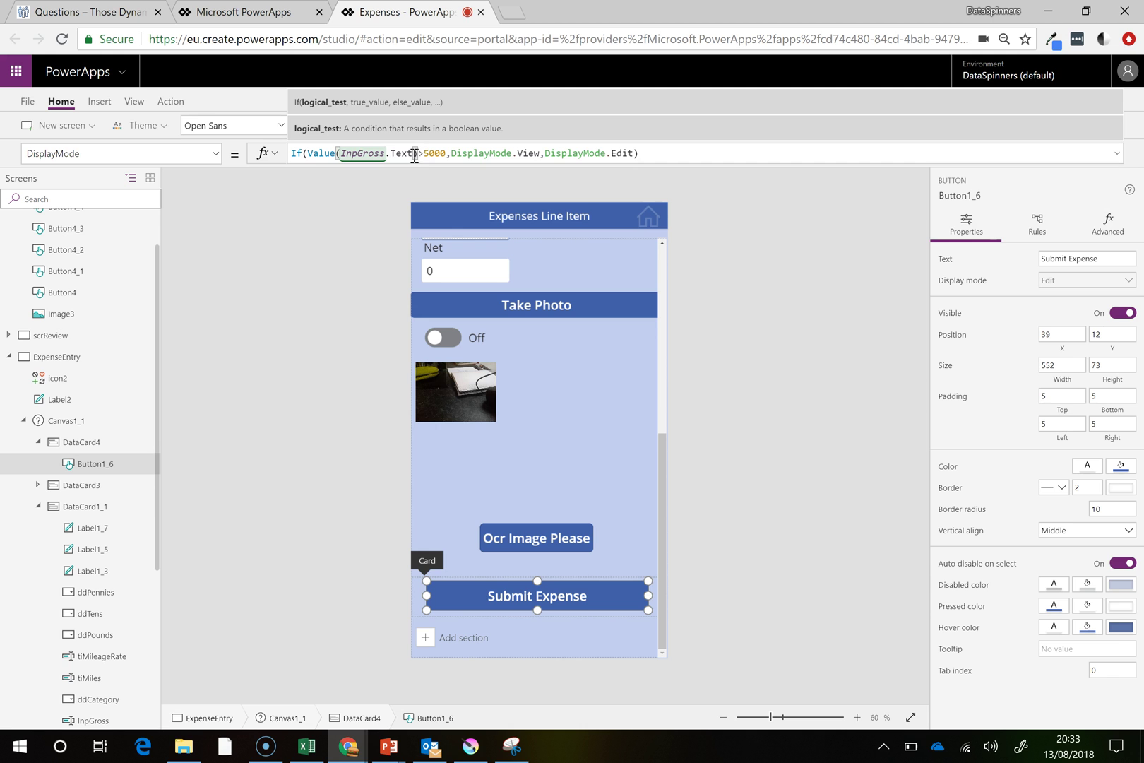
click(578, 410)
In preview, enter a Gross of 6000 (VAT 1000, Net 5000), check Submit Expense, then exit preview
click(1070, 99)
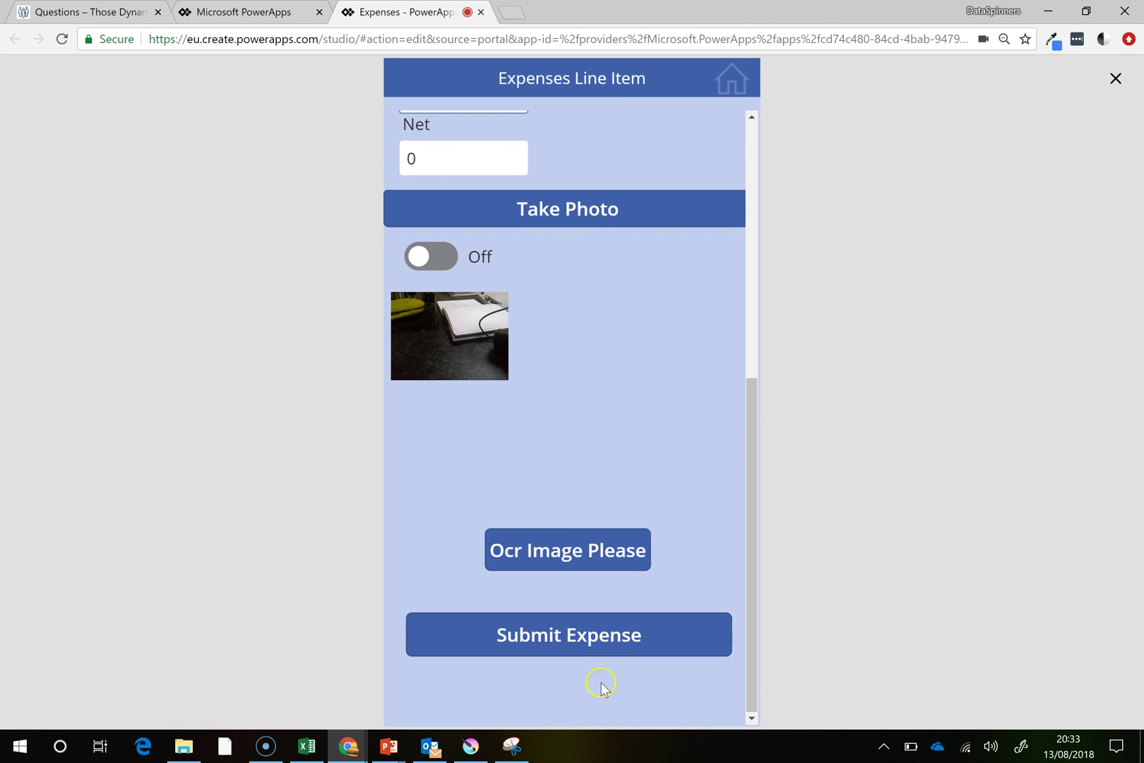
scroll(409, 406, up, 4)
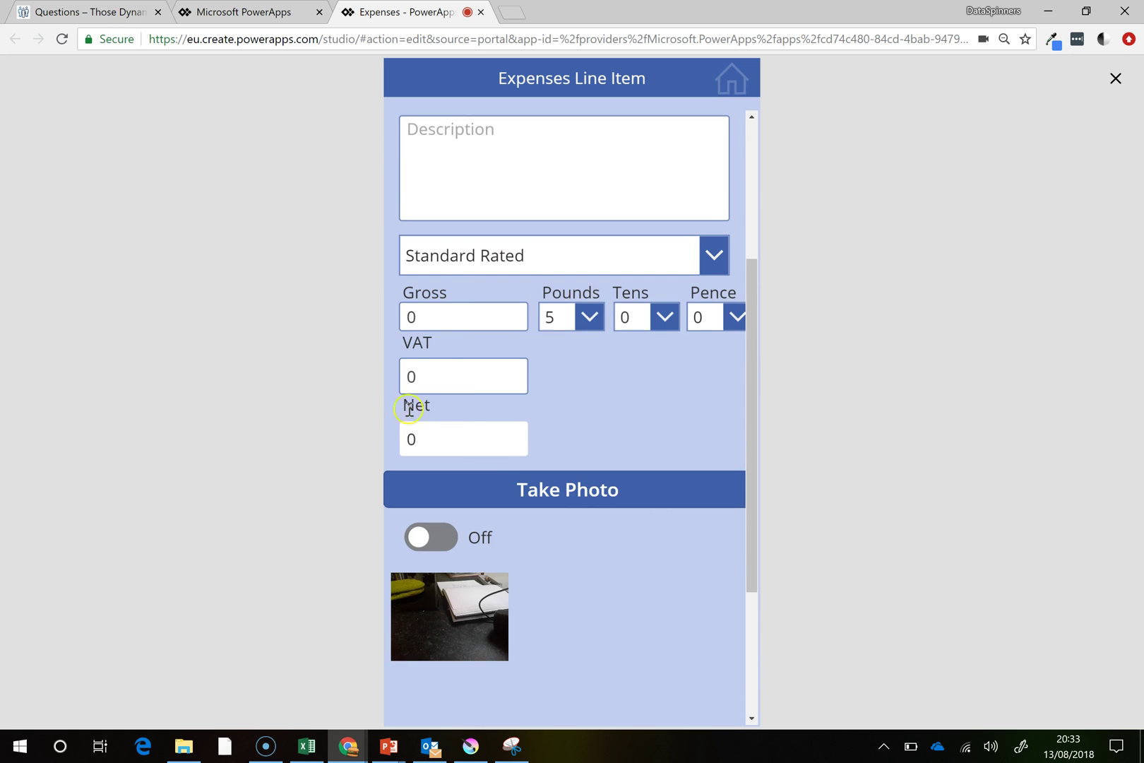
click(444, 318)
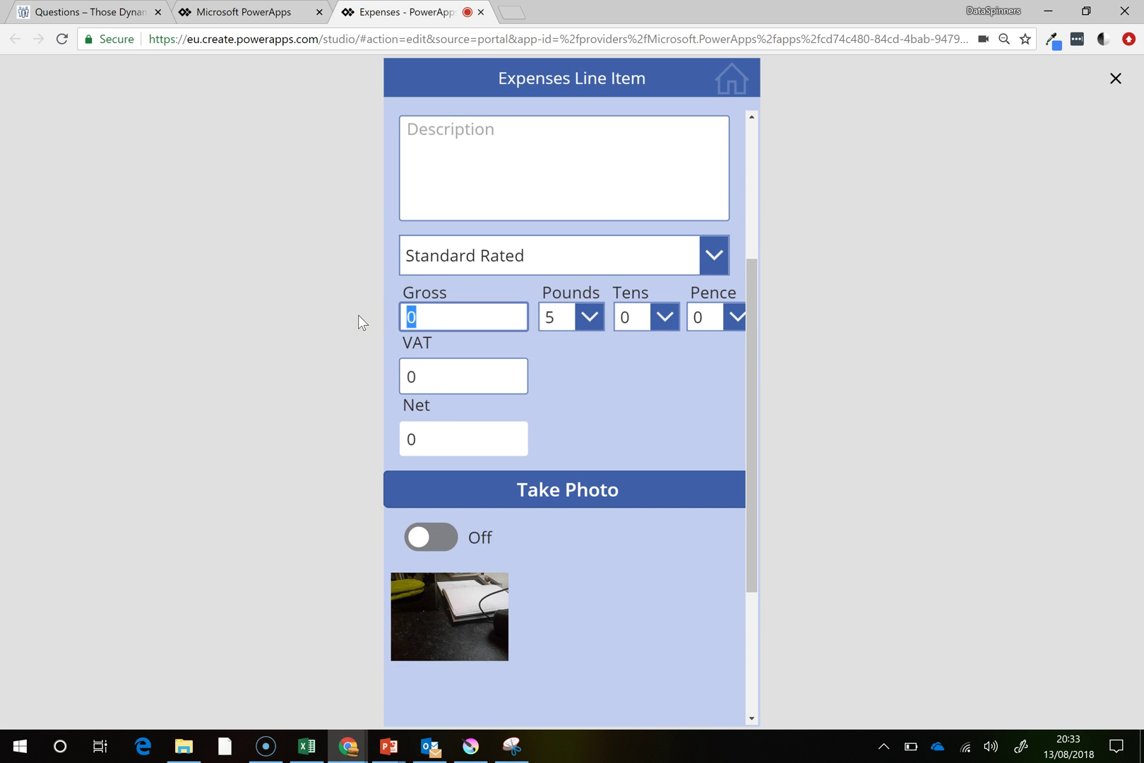
text(6000)
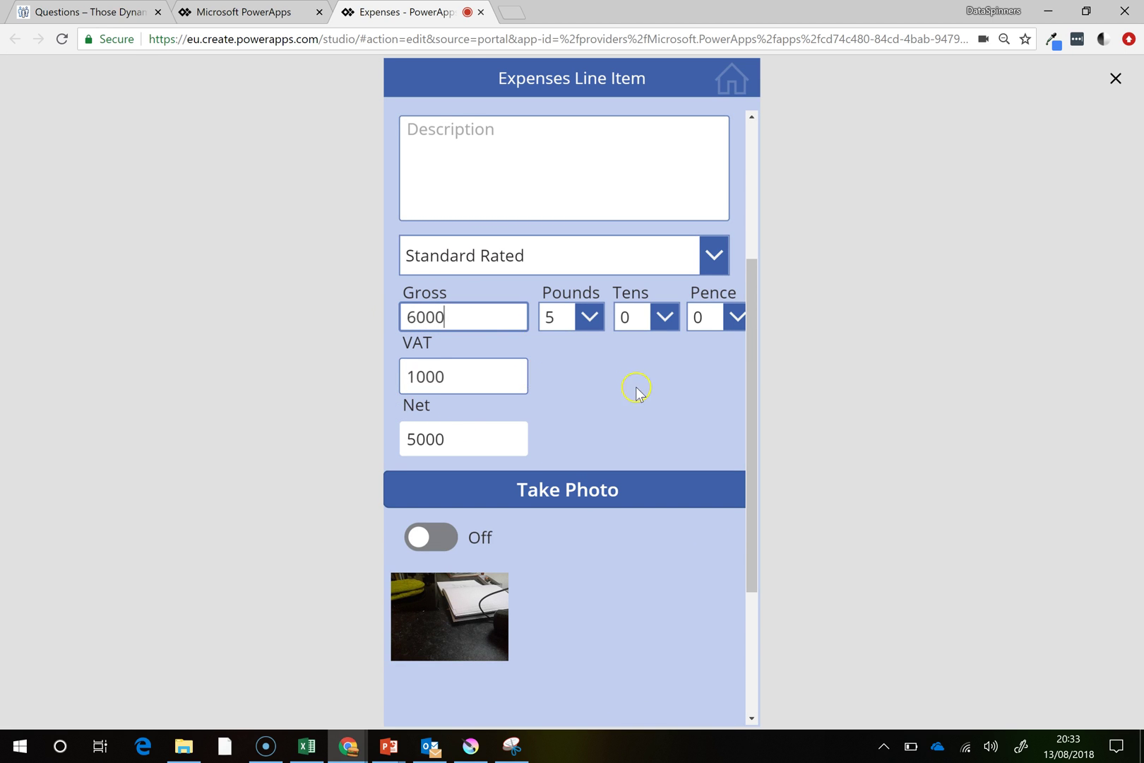
scroll(600, 438, down, 3)
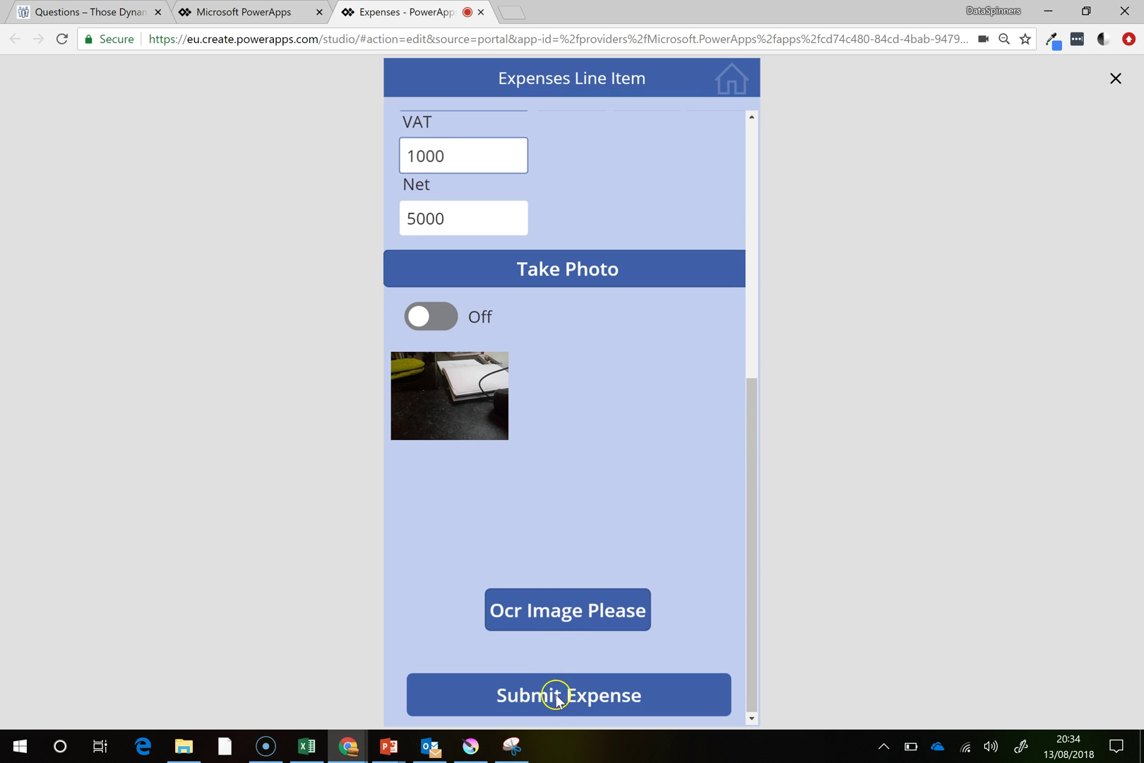
scroll(635, 361, up, 4)
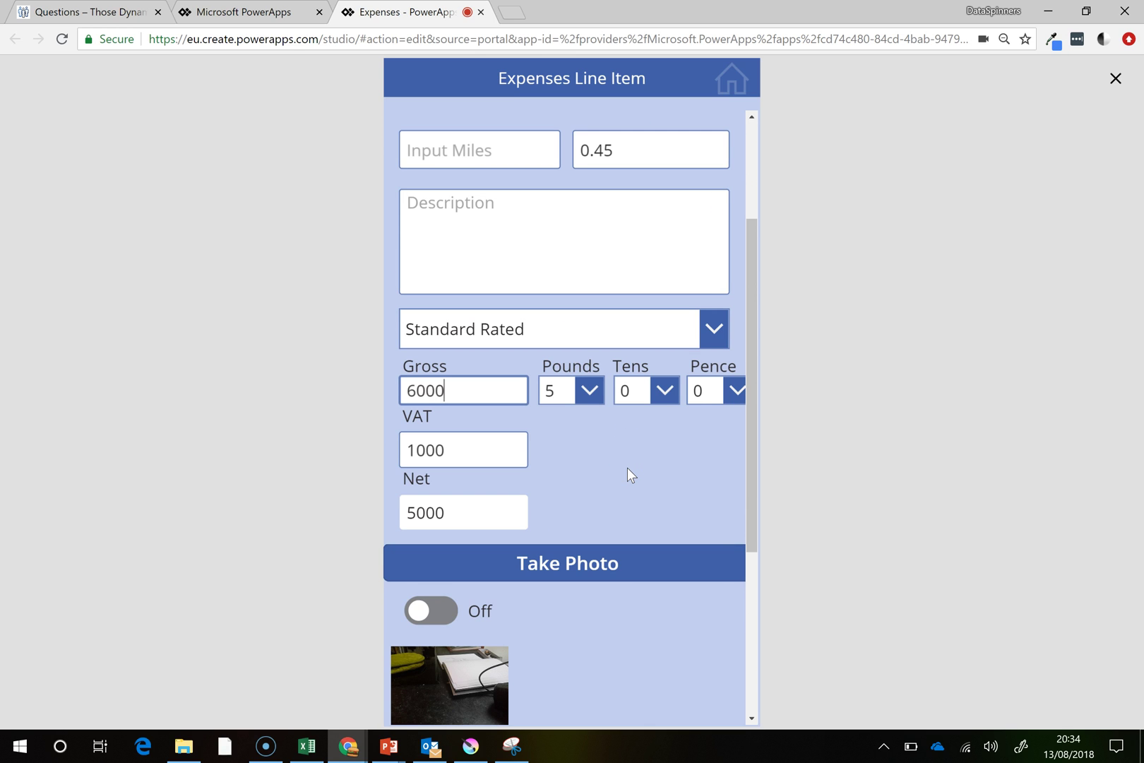
click(876, 356)
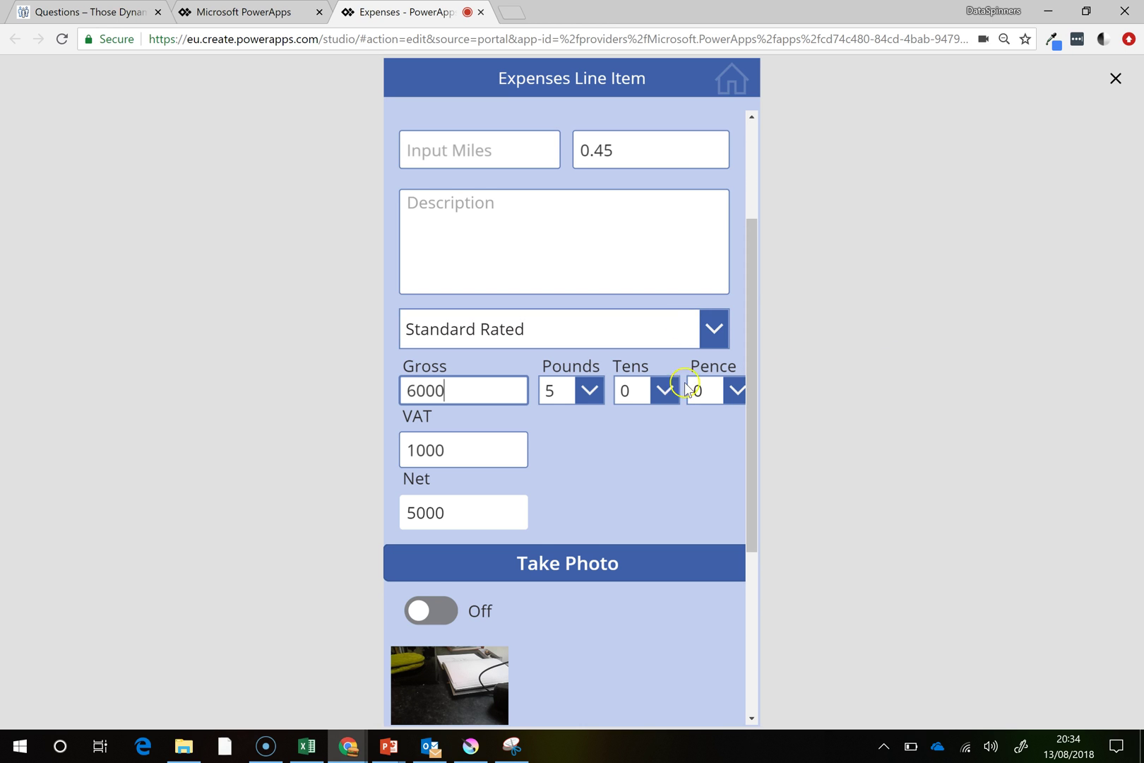
scroll(612, 498, down, 3)
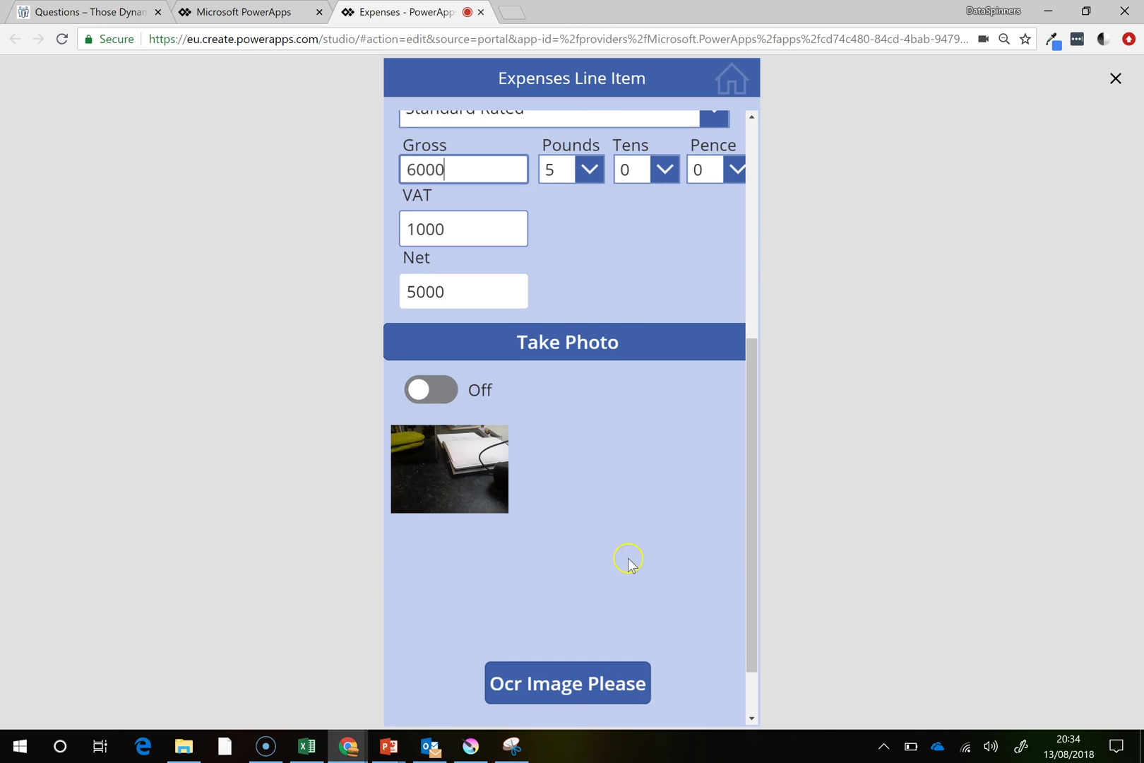
click(1116, 80)
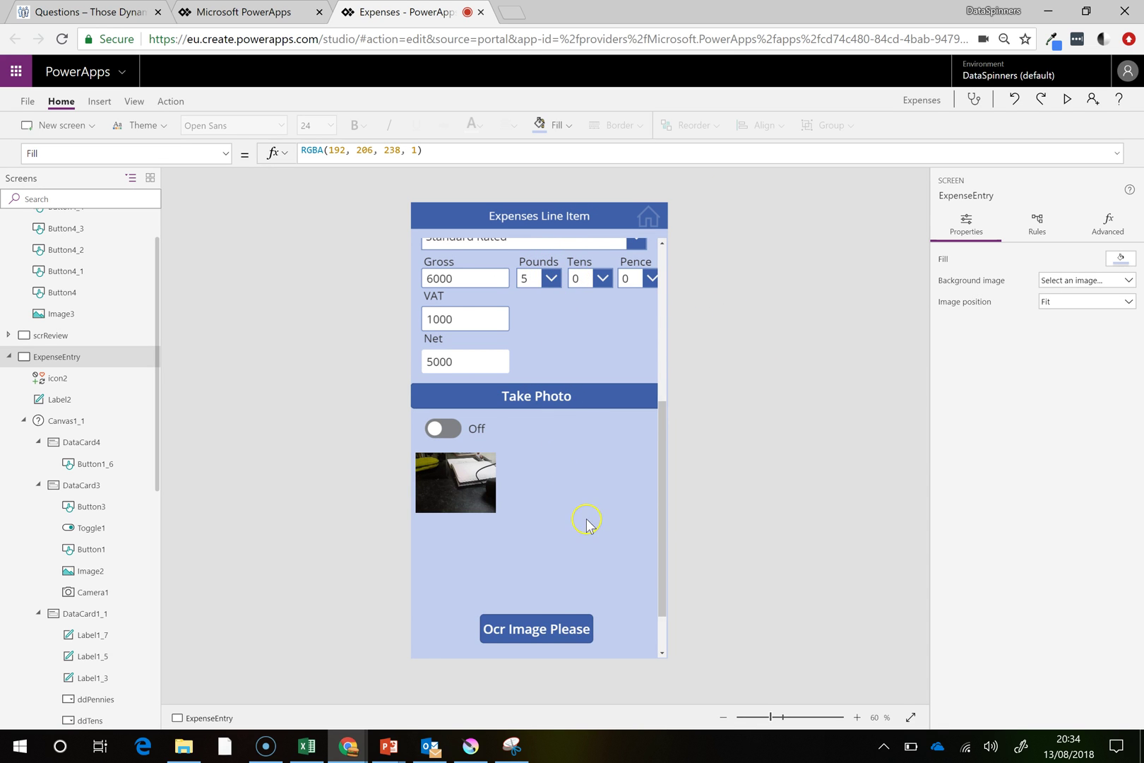
scroll(588, 523, down, 1)
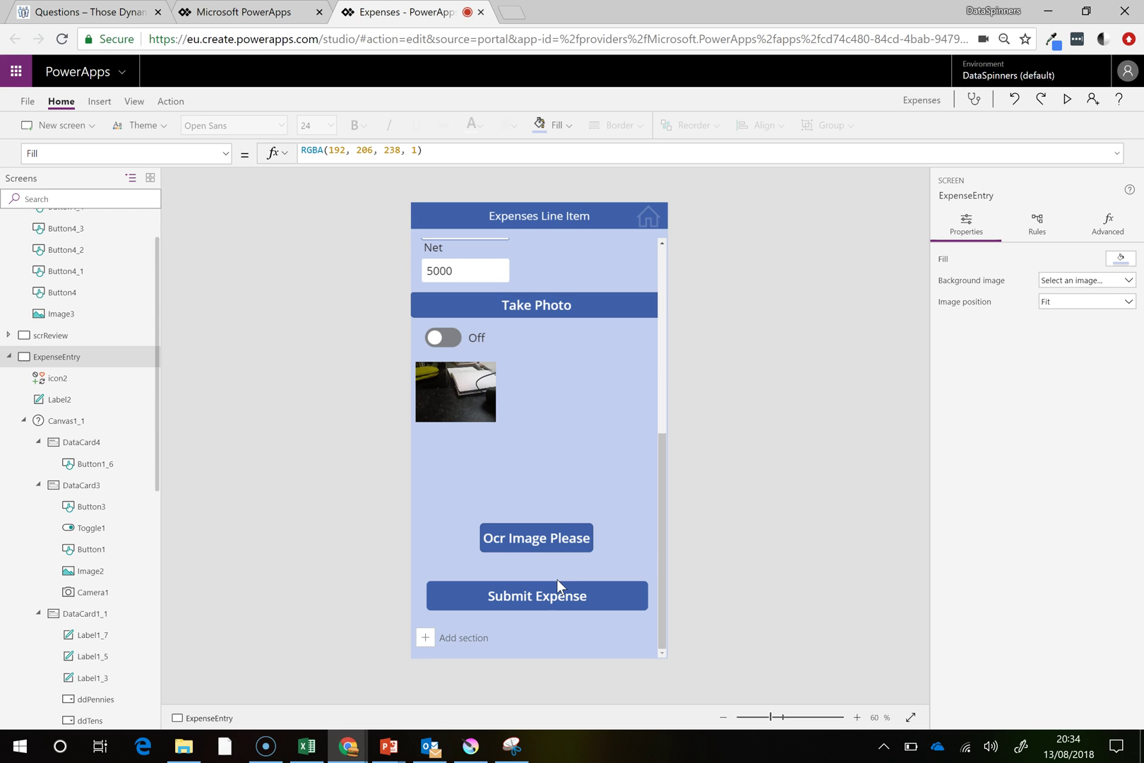
scroll(590, 497, up, 3)
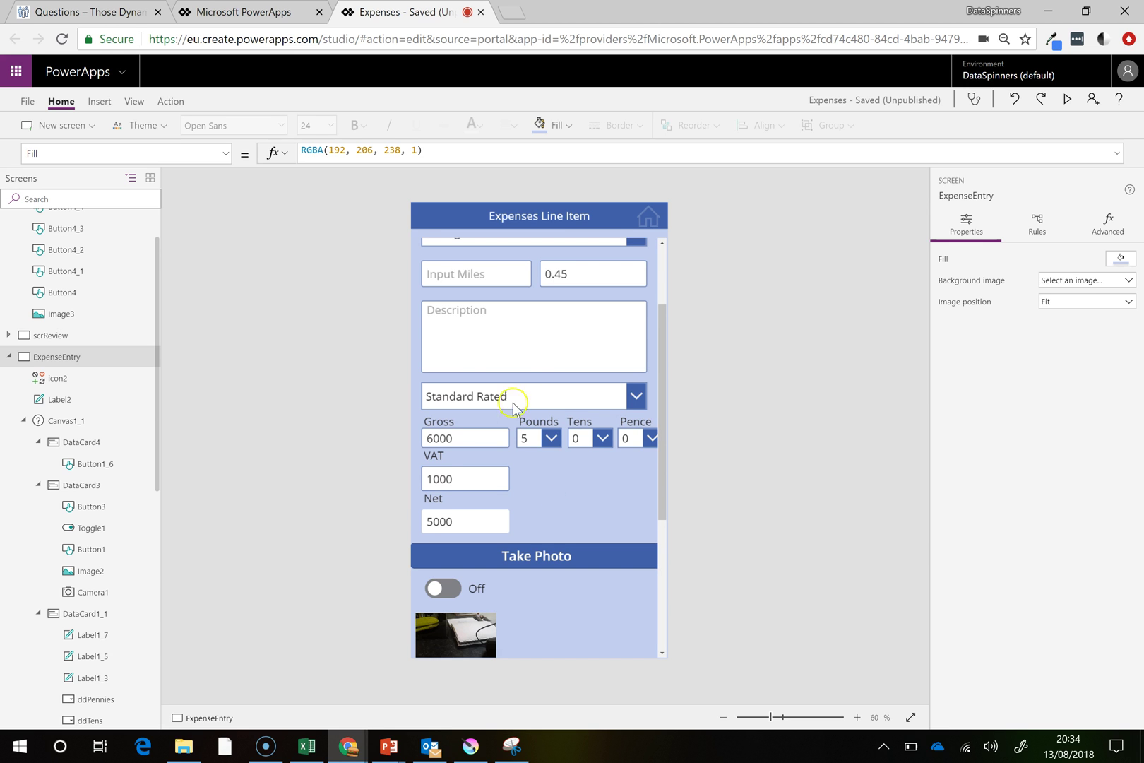
scroll(506, 382, up, 2)
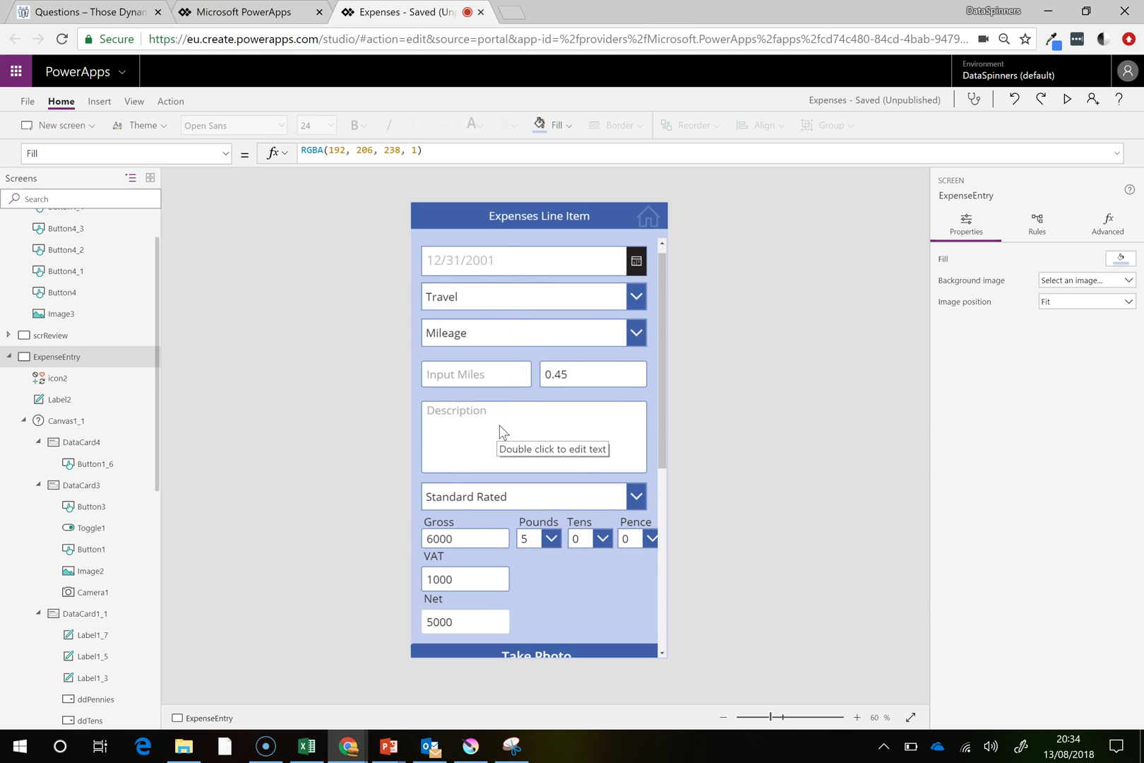
scroll(498, 426, down, 3)
scroll(504, 443, down, 5)
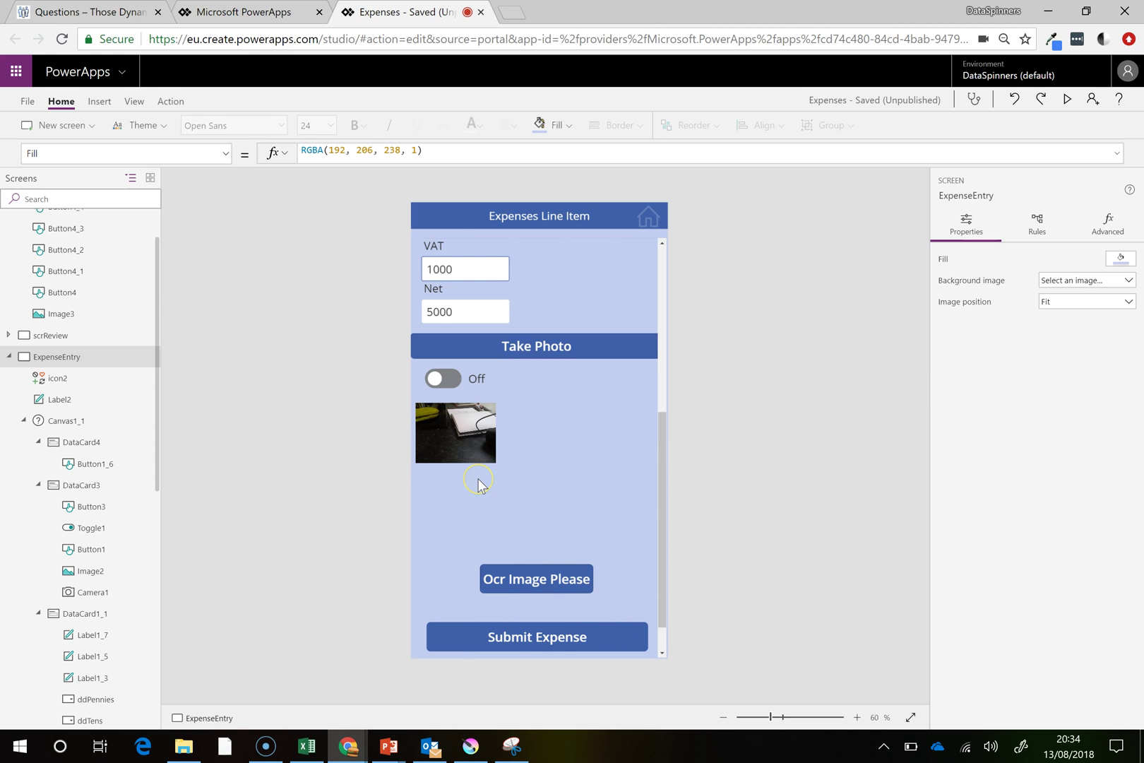
Remove the DisplayMode. prefix so Submit Expense's formula returns plain View when true
click(554, 640)
click(554, 639)
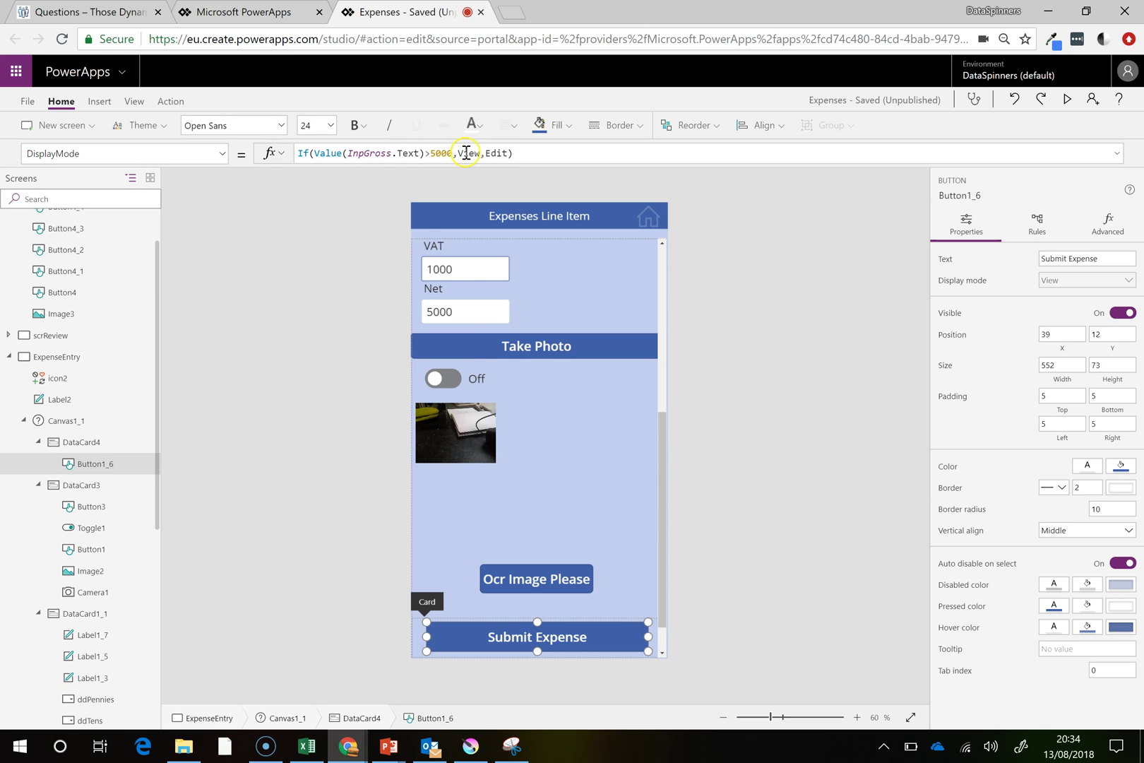
click(521, 155)
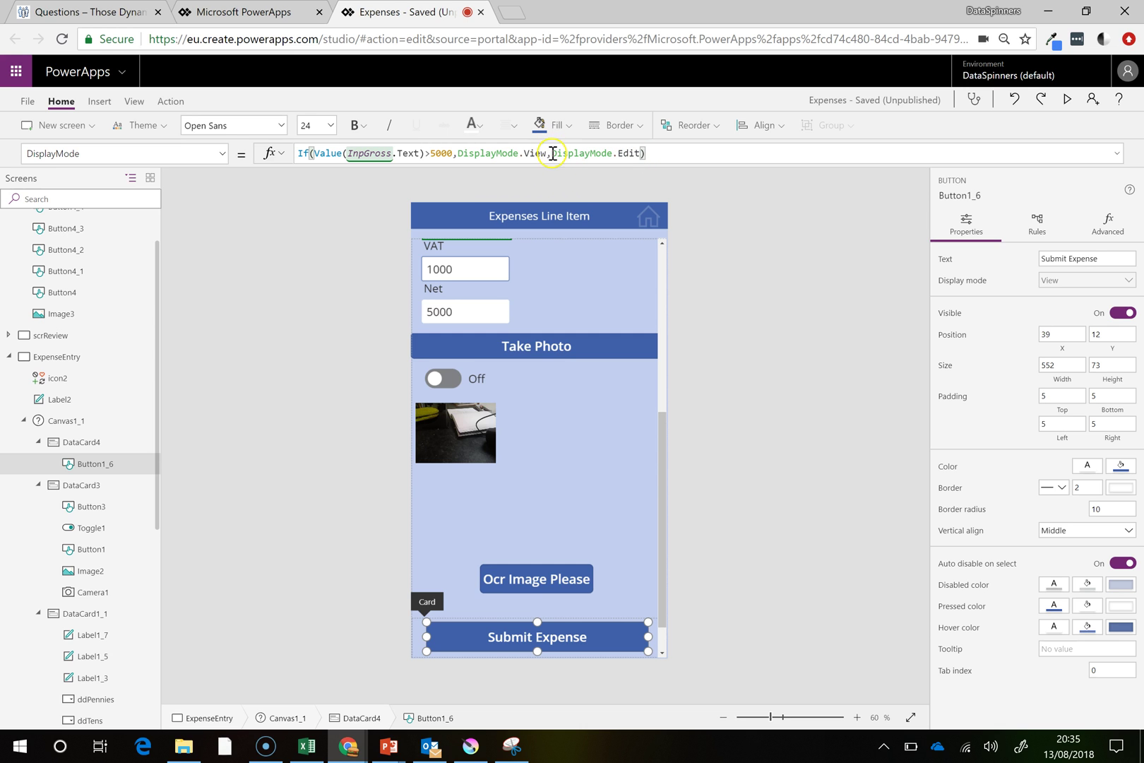
click(523, 153)
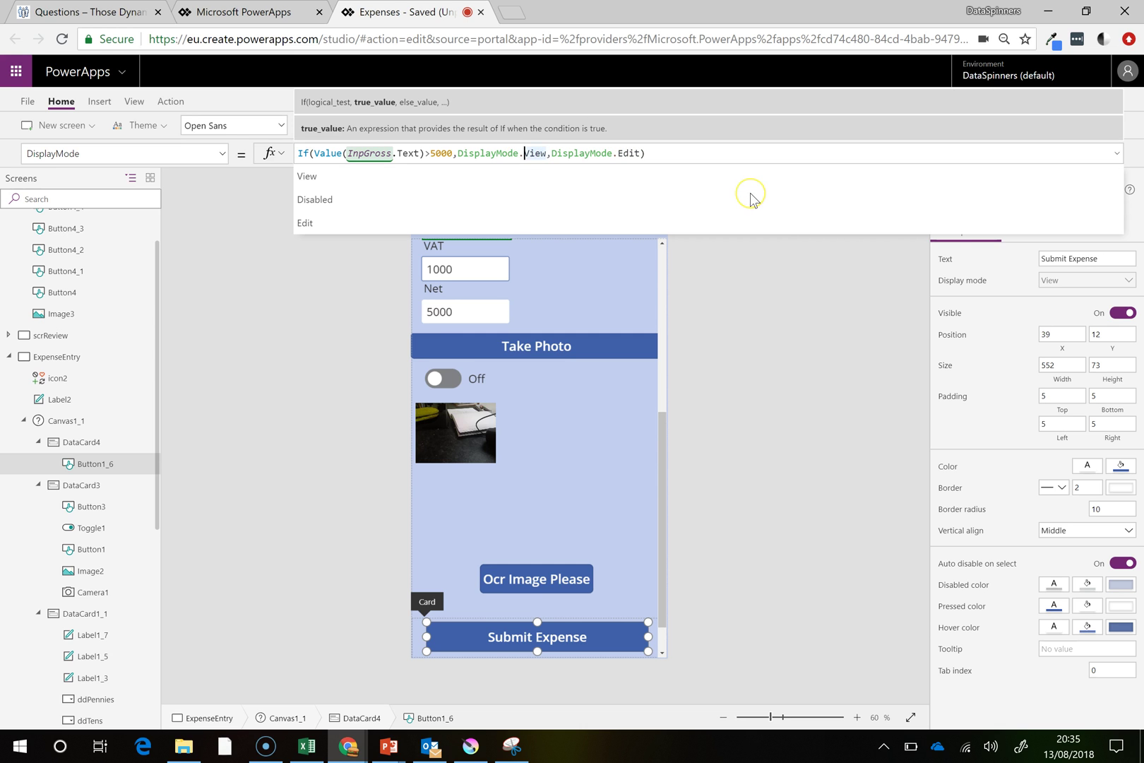
key(BackSpace)
key(BackSpace)
key(BackSpace)
key(BackSpace)
key(BackSpace)
key(BackSpace)
key(BackSpace)
key(BackSpace)
key(BackSpace)
key(BackSpace)
key(BackSpace)
key(BackSpace)
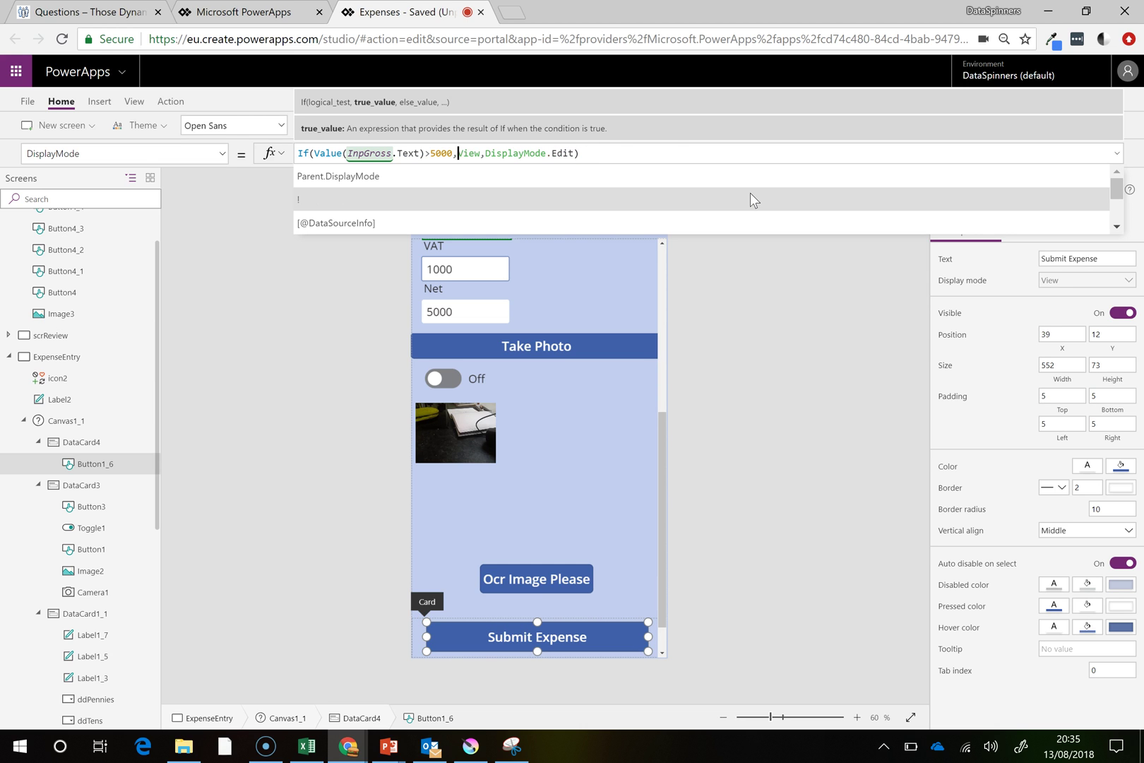
click(656, 152)
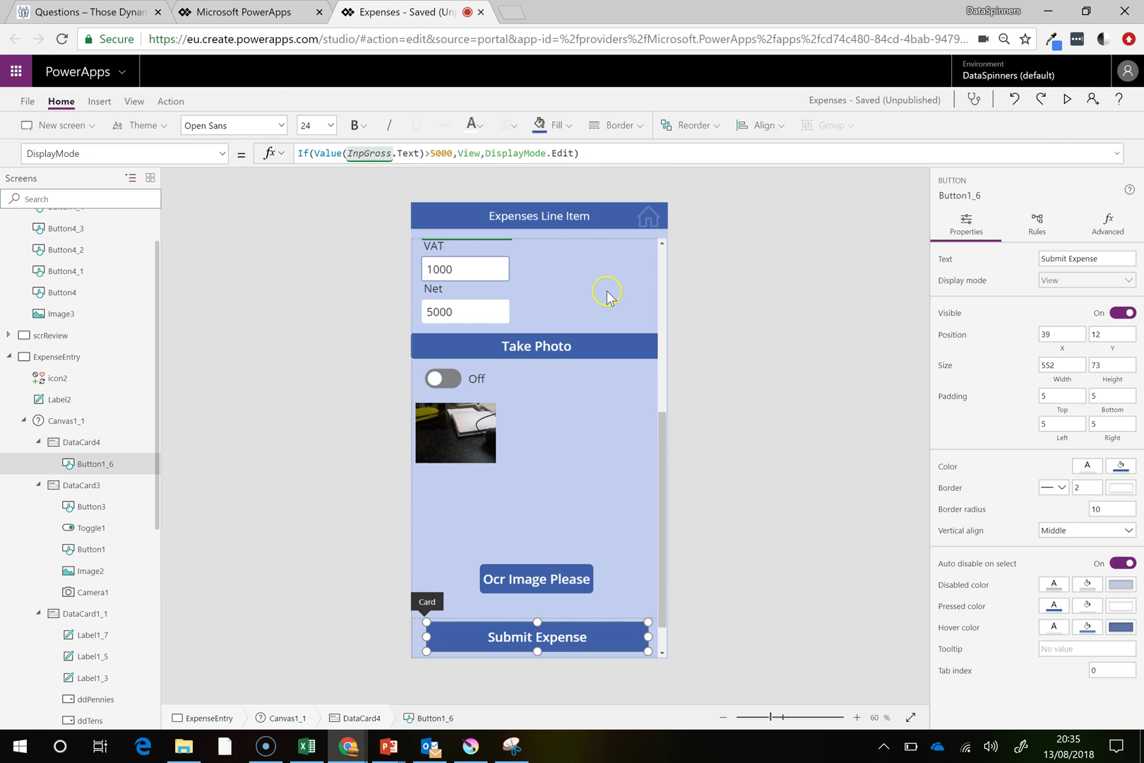
click(605, 300)
Reselect Submit Expense and verify its formula reads If(Value(InpGross.Text)>5000,View,DisplayMode.Edit)
click(497, 636)
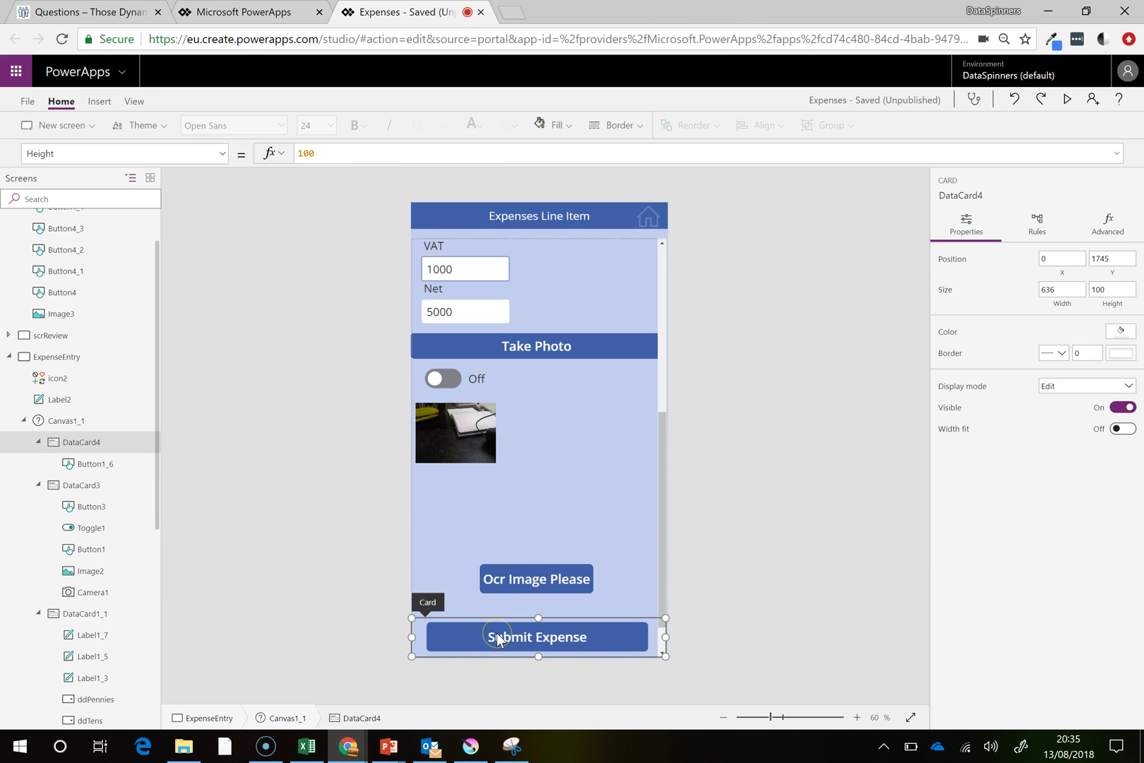
click(497, 634)
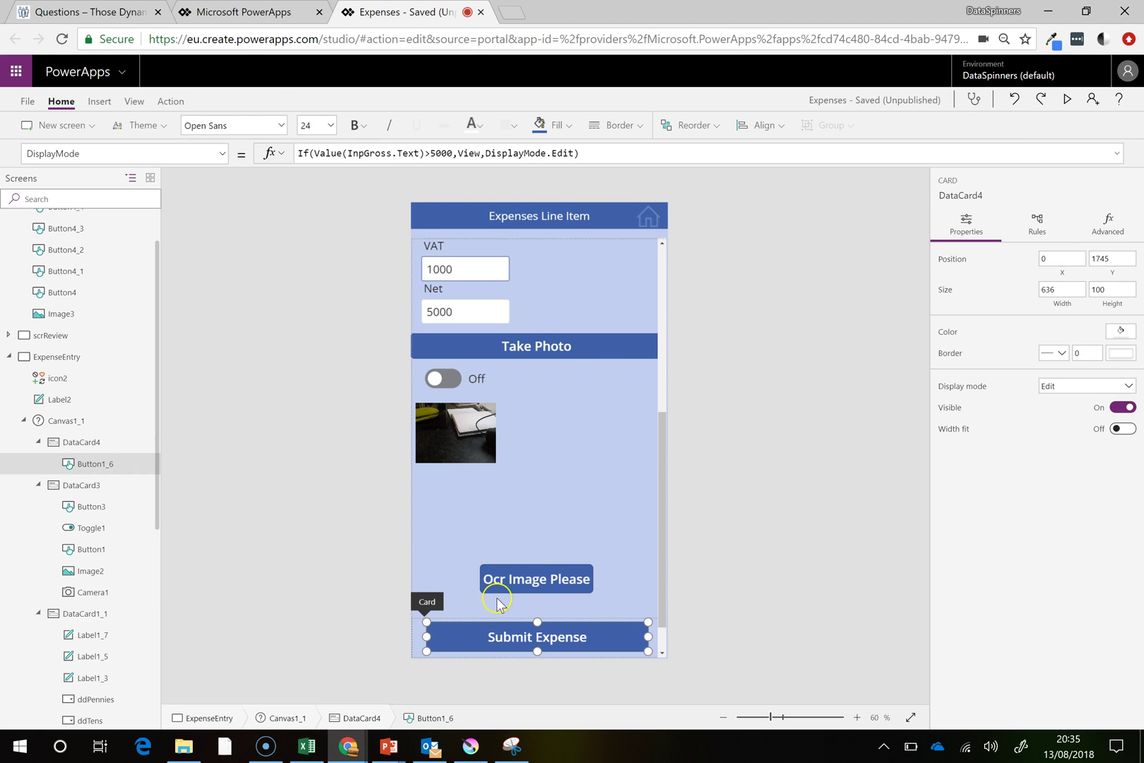
click(475, 152)
click(611, 153)
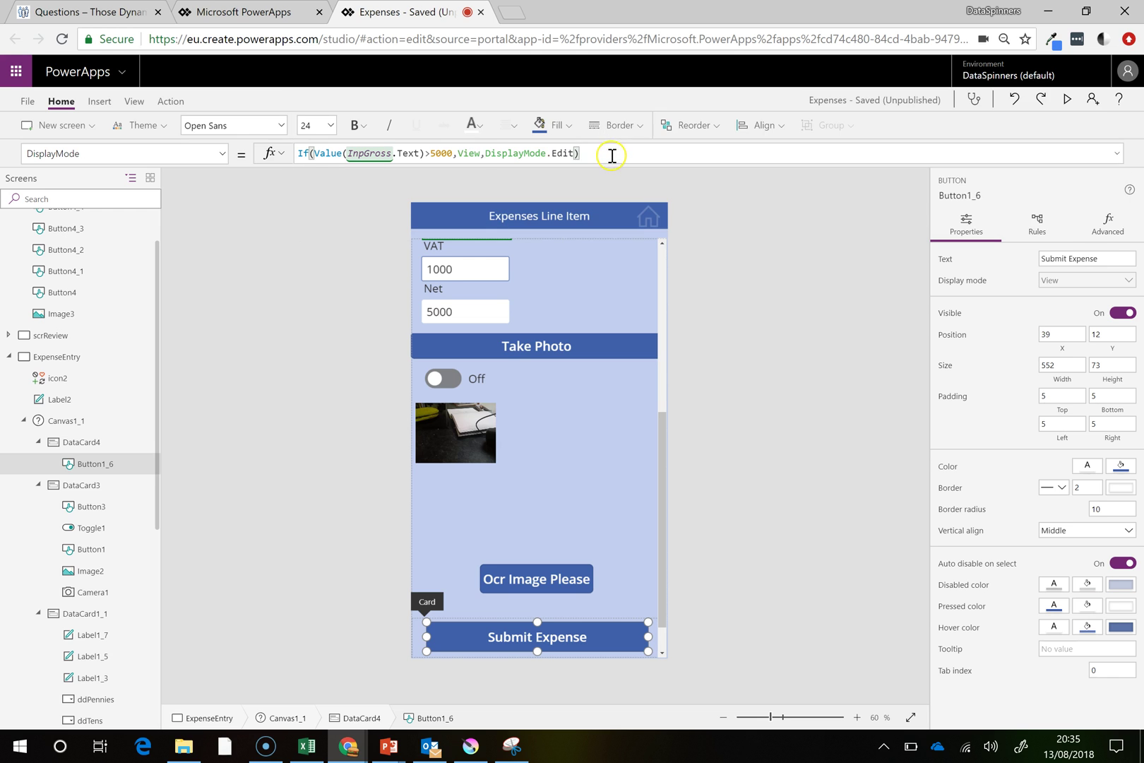
click(462, 153)
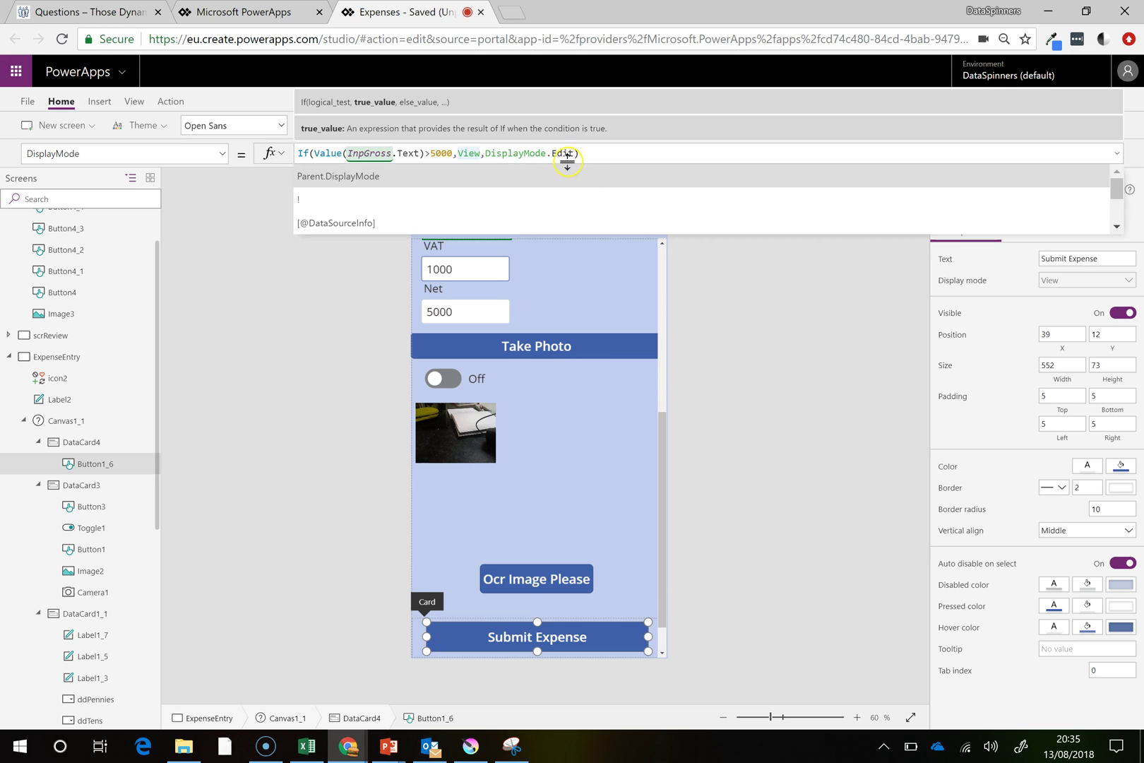